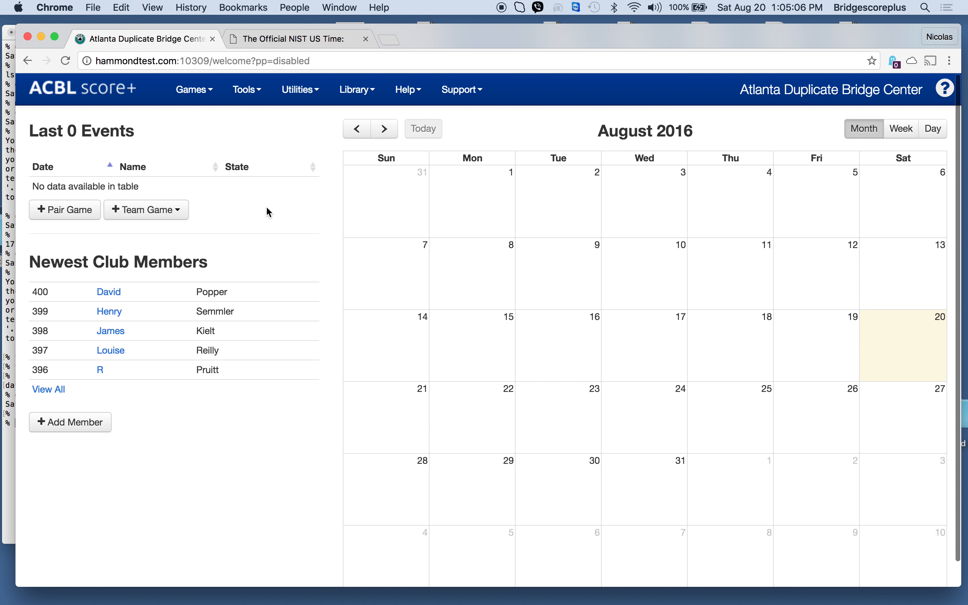
Step: Start a new club record and name it Horn Lake Bridge Club
left_click(257, 92)
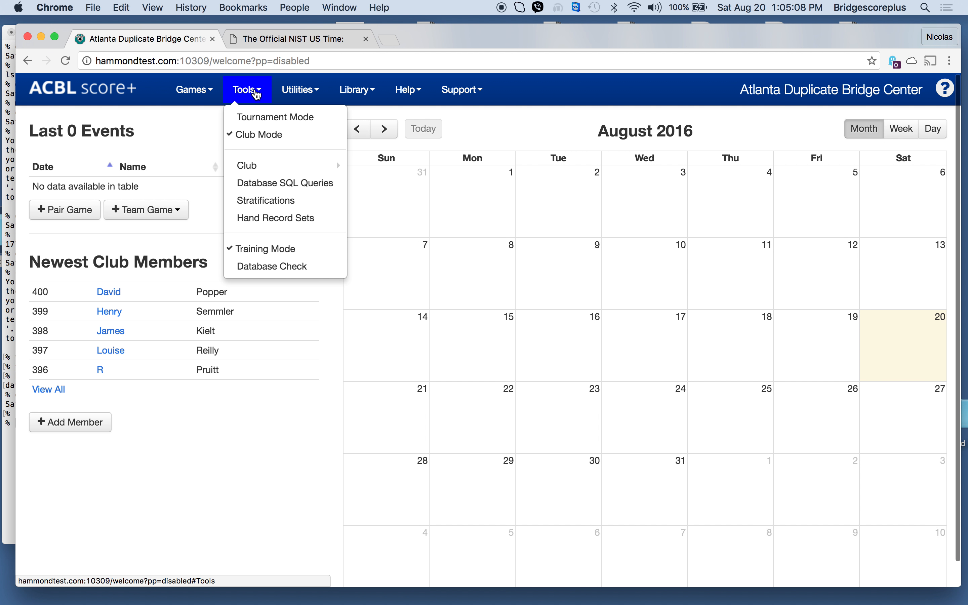
mouse_move(285, 174)
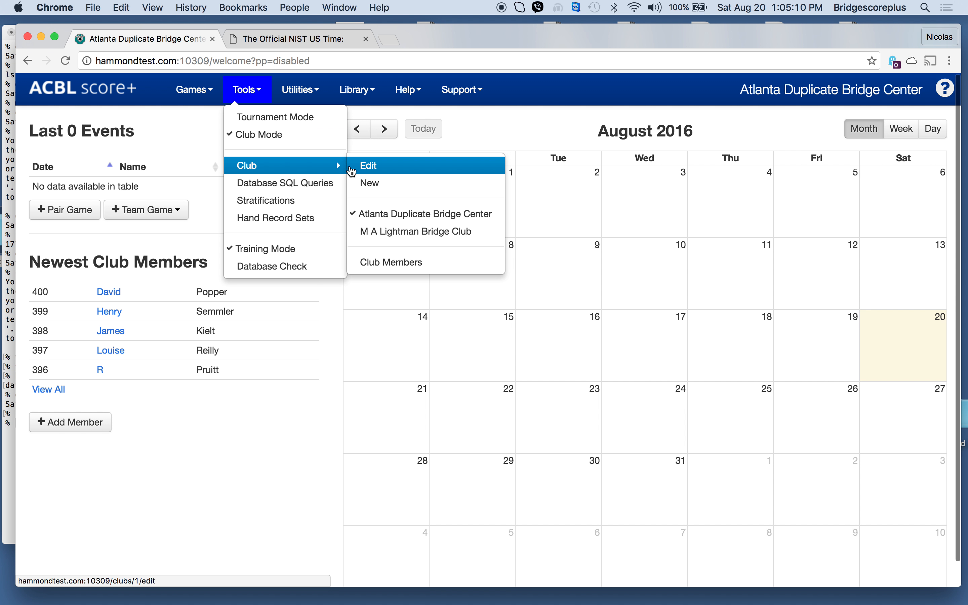
left_click(374, 183)
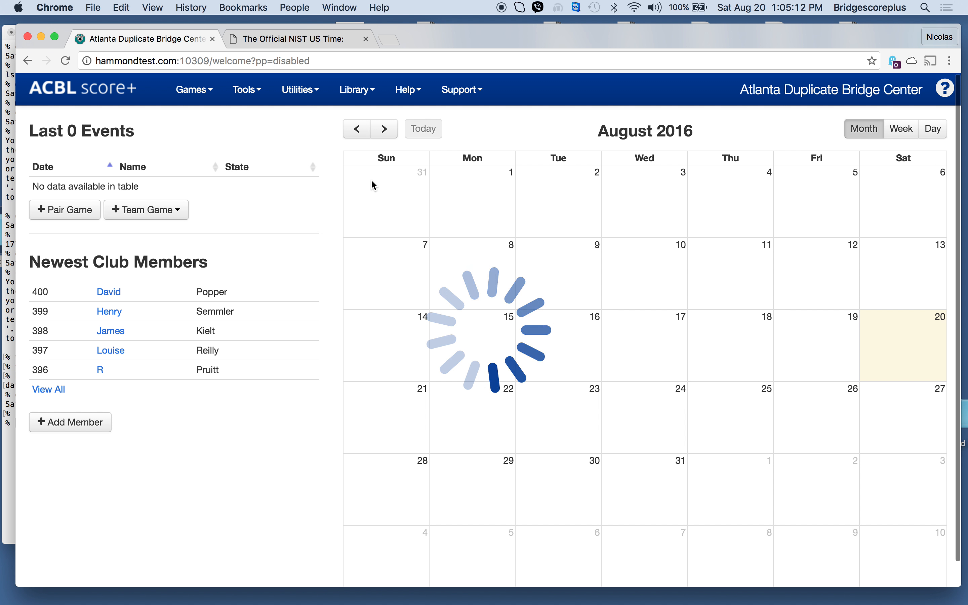
left_click(188, 248)
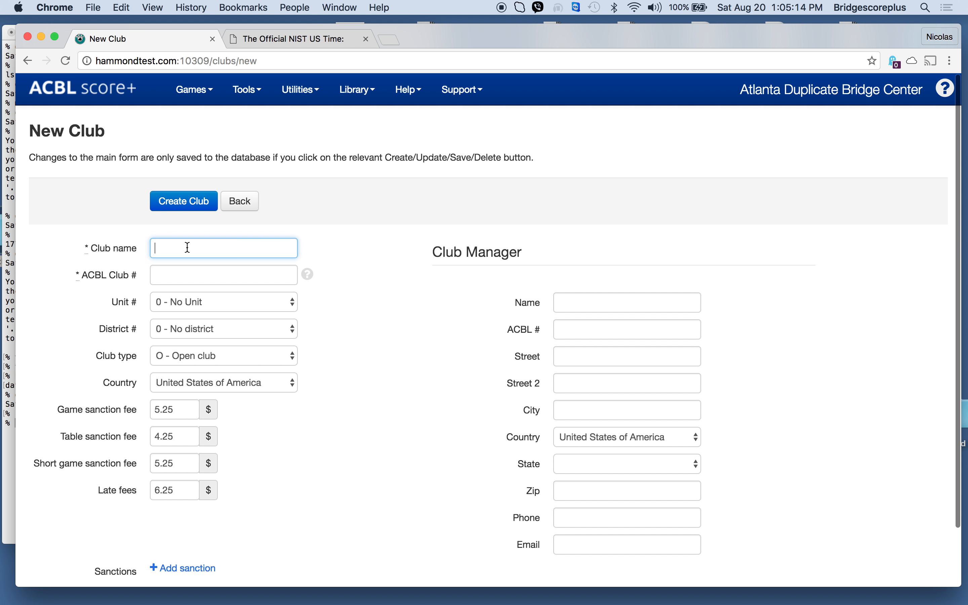
type("Horn La")
key("Down")
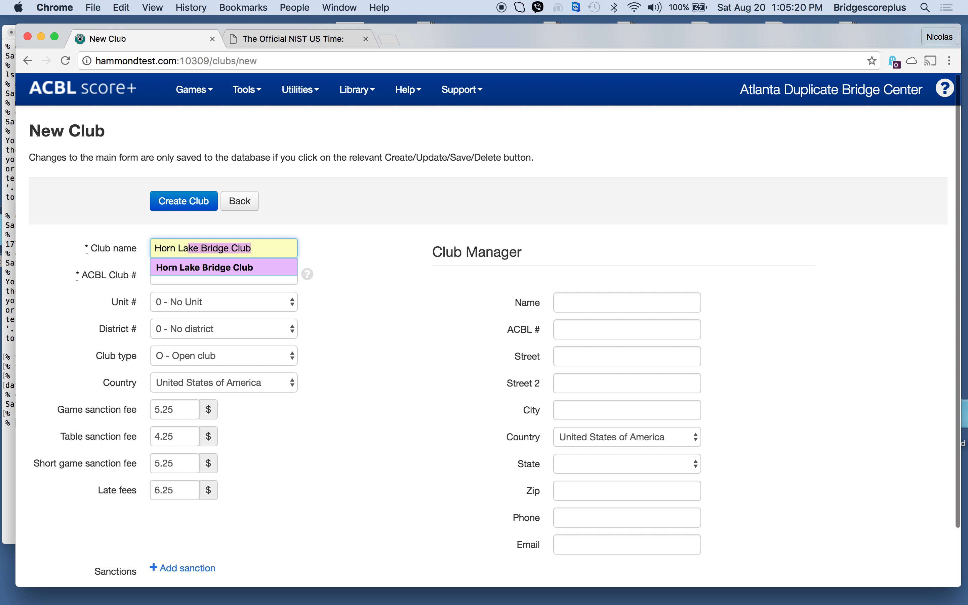
key("Return")
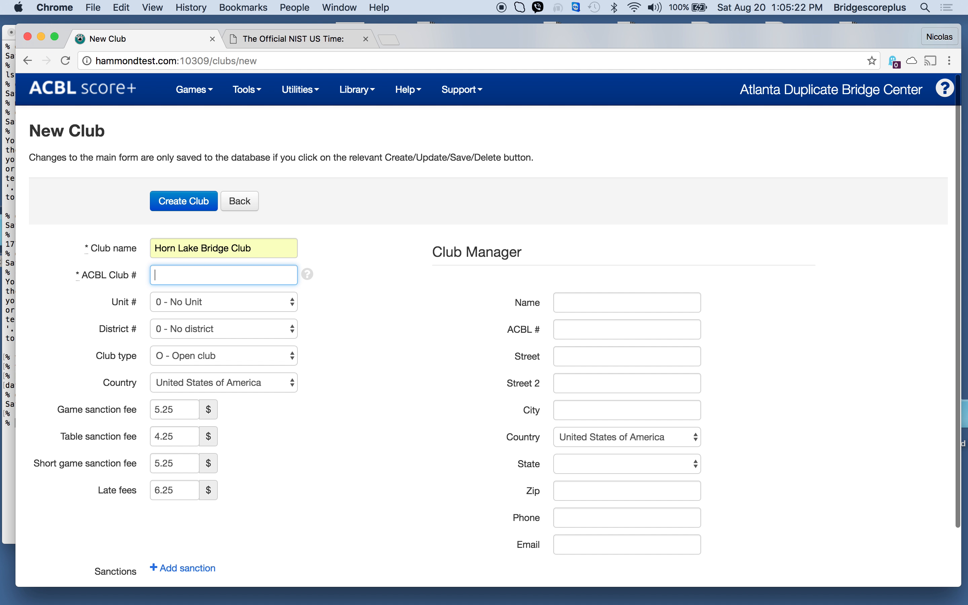
Step: View the help on valid club numbers and enter 129882 as the ACBL club number
left_click(309, 276)
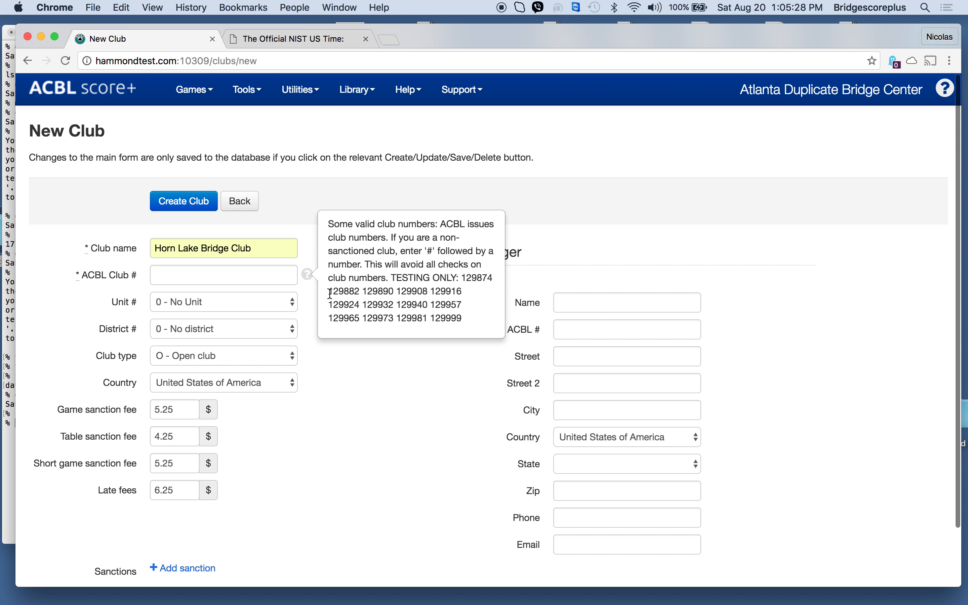
left_click(209, 274)
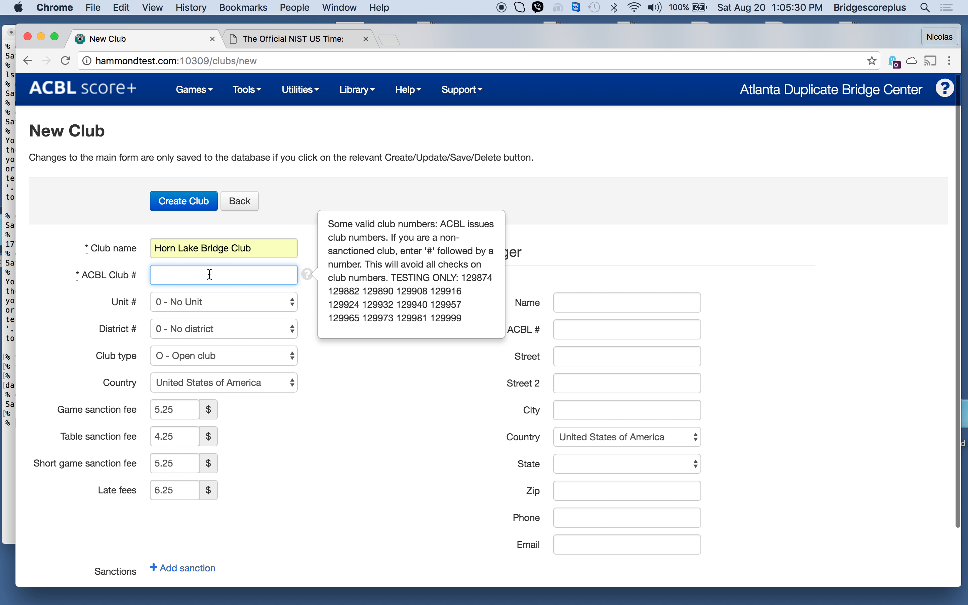
type("129882")
key("Tab")
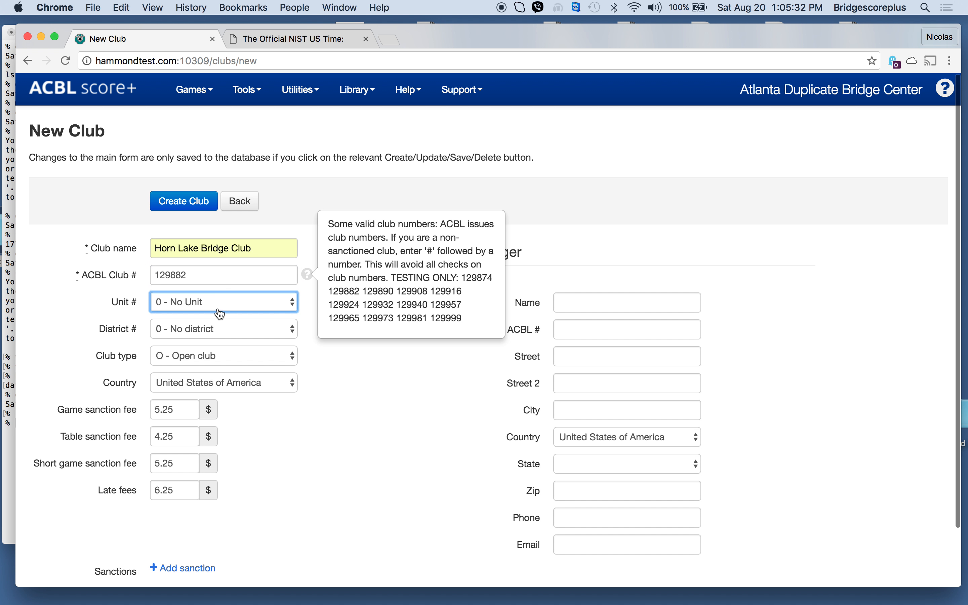
Step: Assign the club to unit 103 - Minnesota Gopher and create the club
left_click(227, 311)
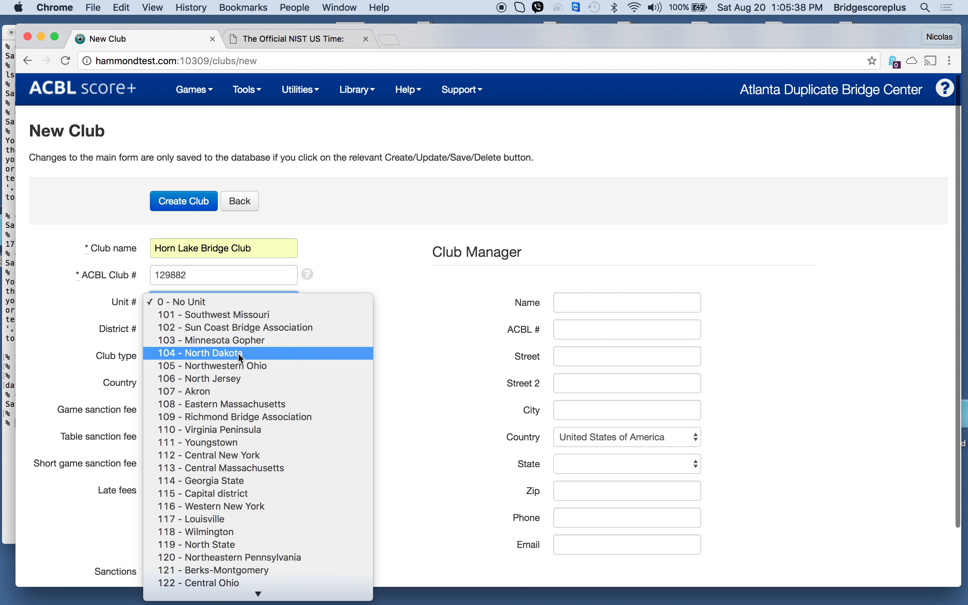
left_click(252, 341)
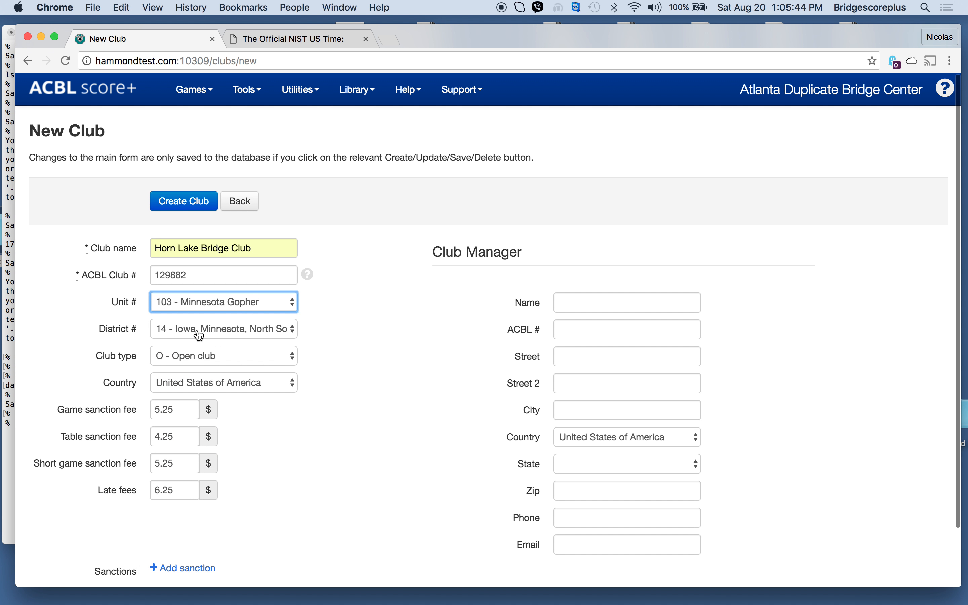
scroll(370, 434, "down", 3)
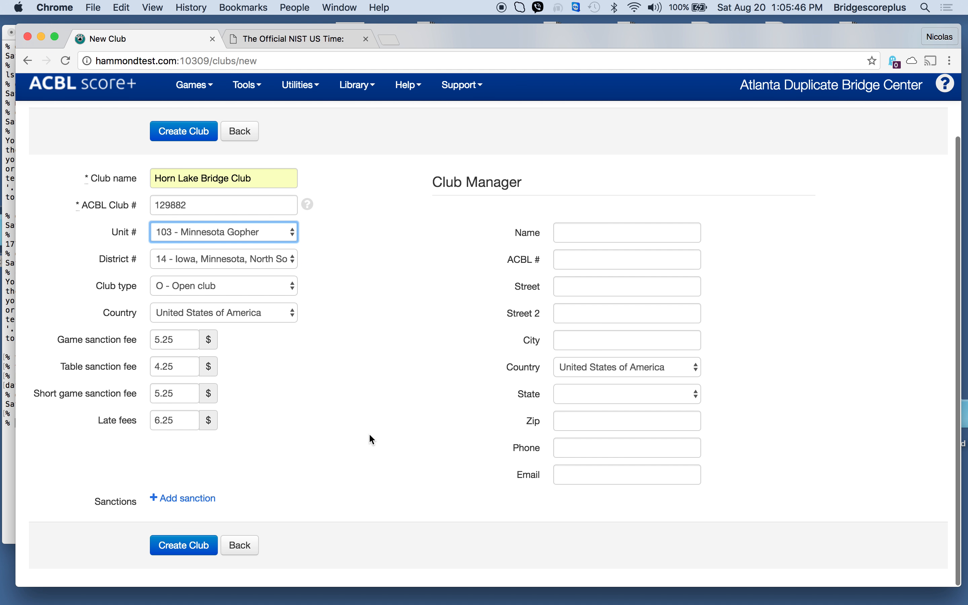
scroll(372, 439, "up", 3)
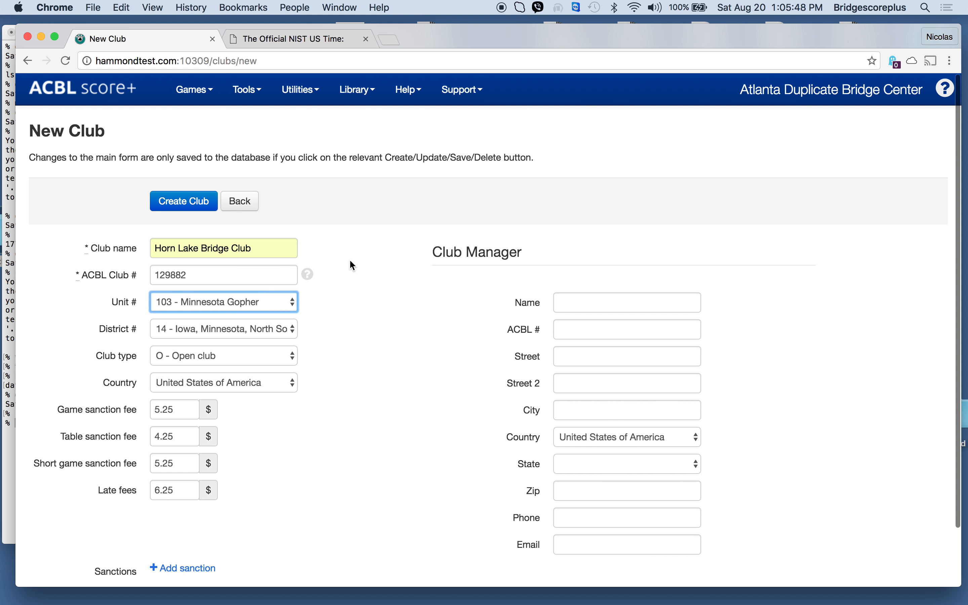
left_click(173, 208)
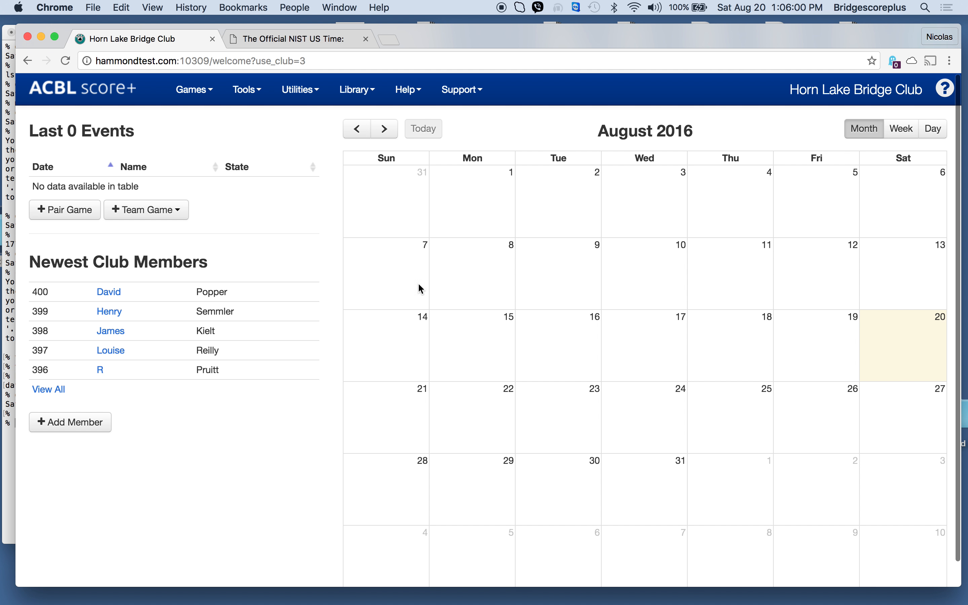
Step: Create a new pair event using the Open Pairs: 0/2500/750 stratification
left_click(63, 214)
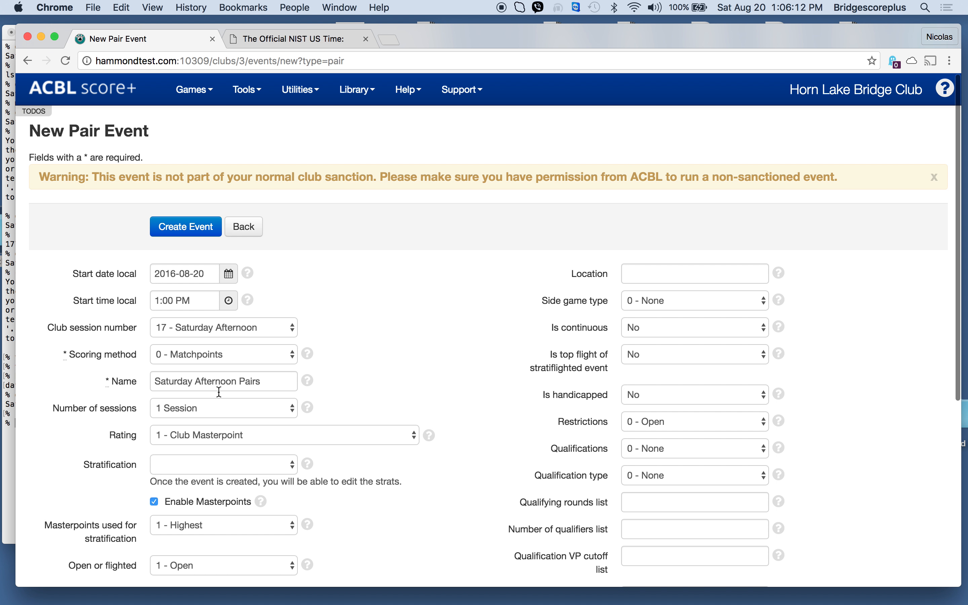
scroll(370, 454, "down", 4)
scroll(368, 449, "up", 1)
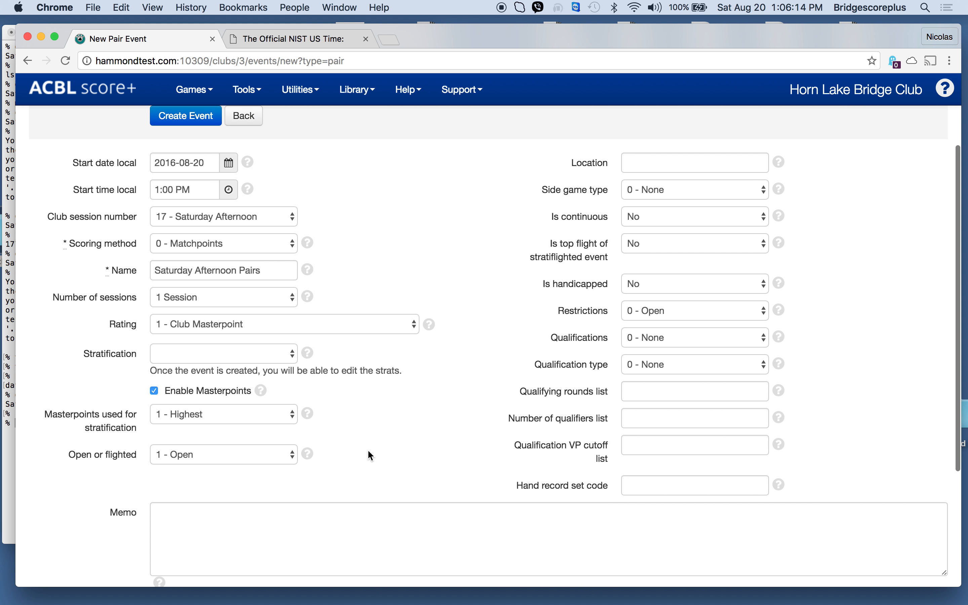
left_click(265, 361)
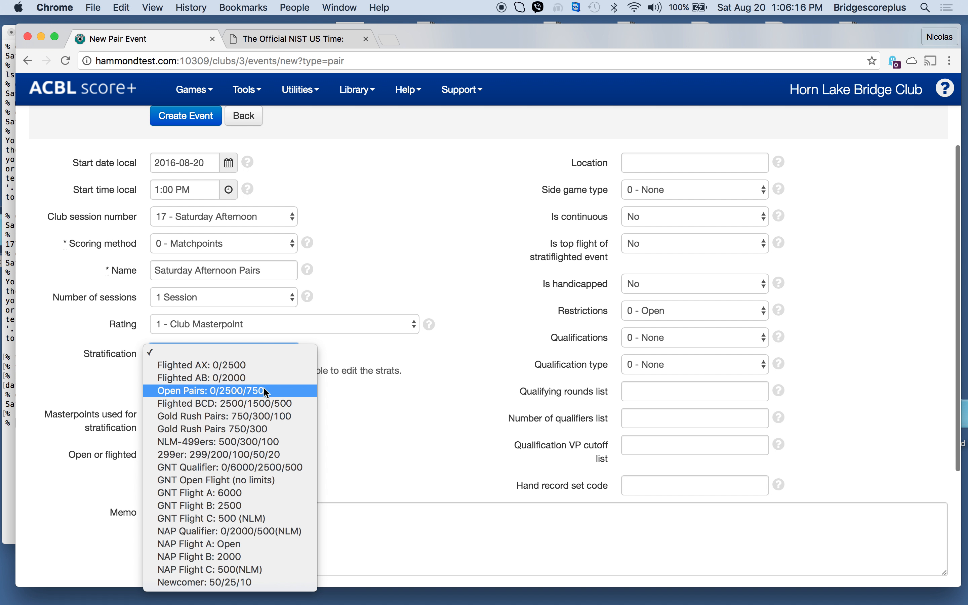
left_click(263, 390)
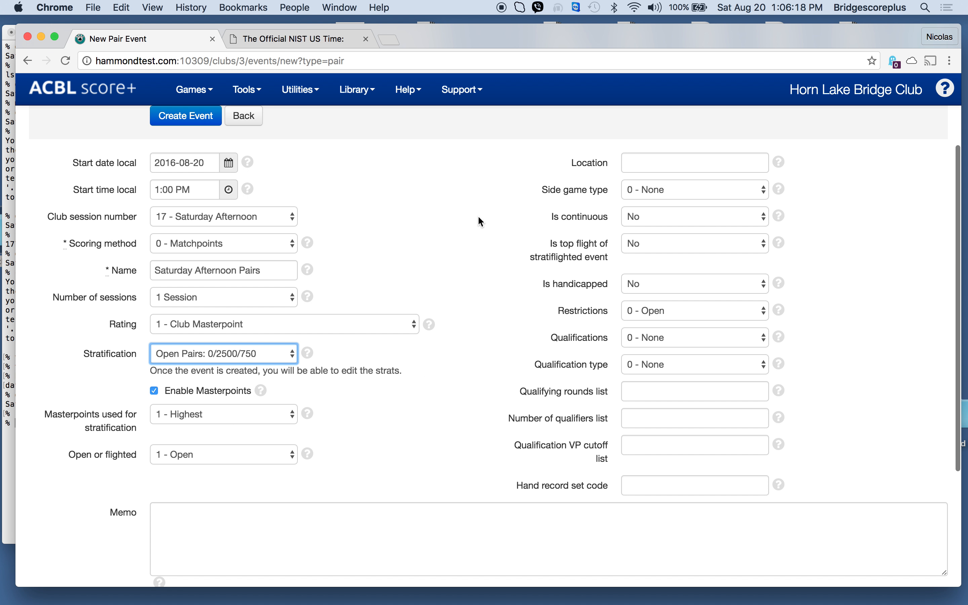
scroll(477, 218, "up", 2)
scroll(477, 217, "down", 2)
scroll(477, 216, "down", 3)
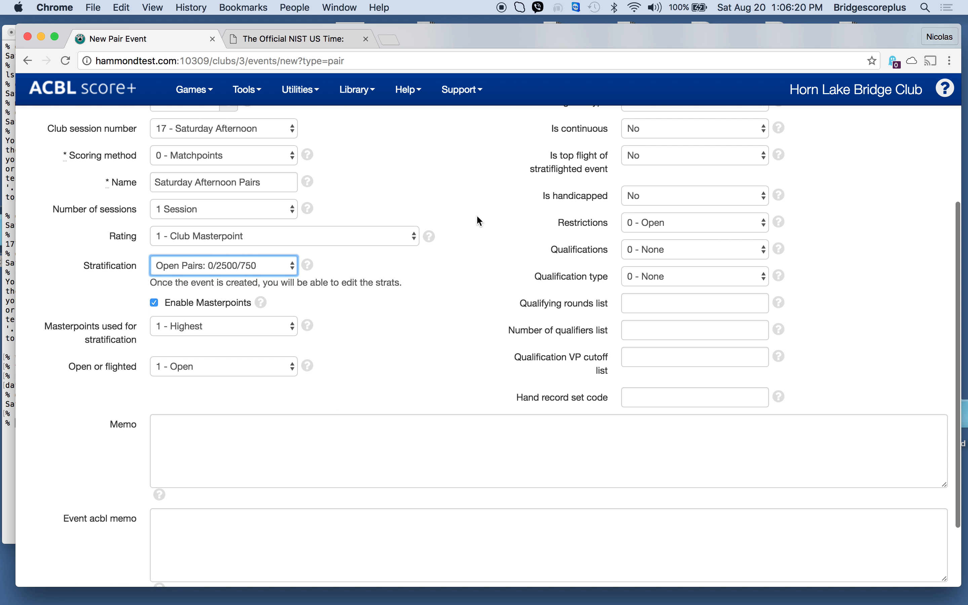
scroll(477, 216, "up", 5)
left_click(183, 231)
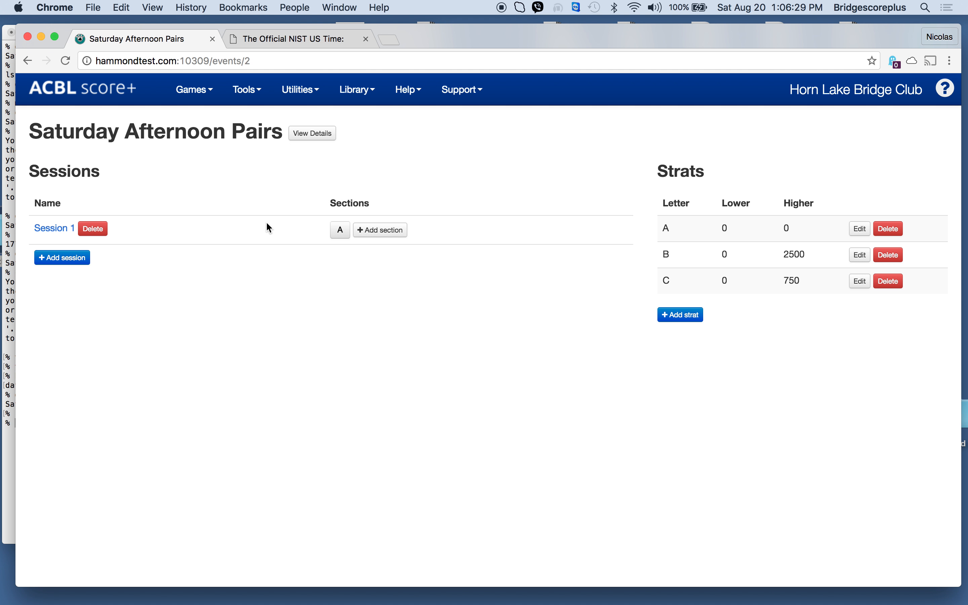
Step: In the setup of the event's section A, set 10 tables and 9 rounds
left_click(336, 236)
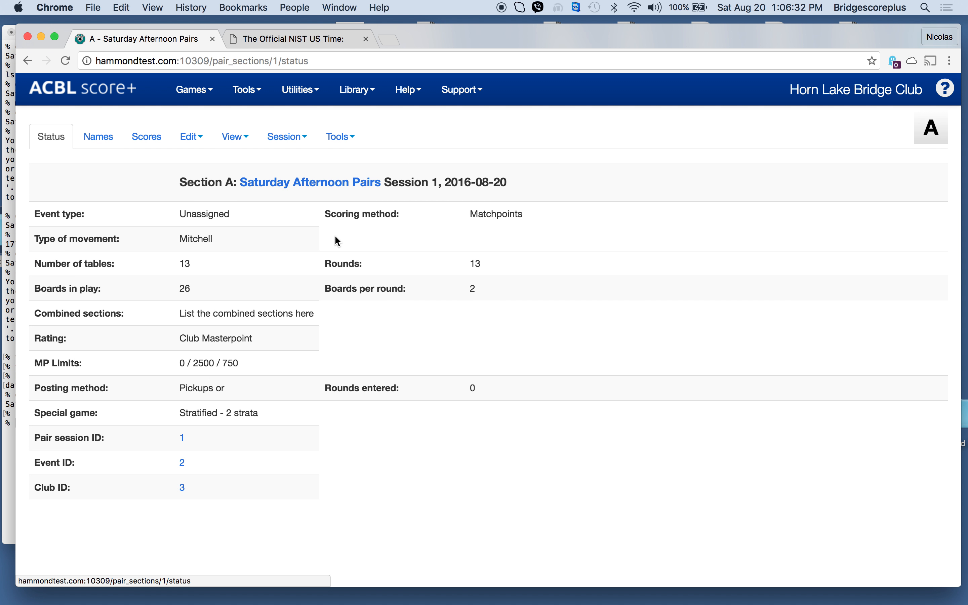
left_click(196, 142)
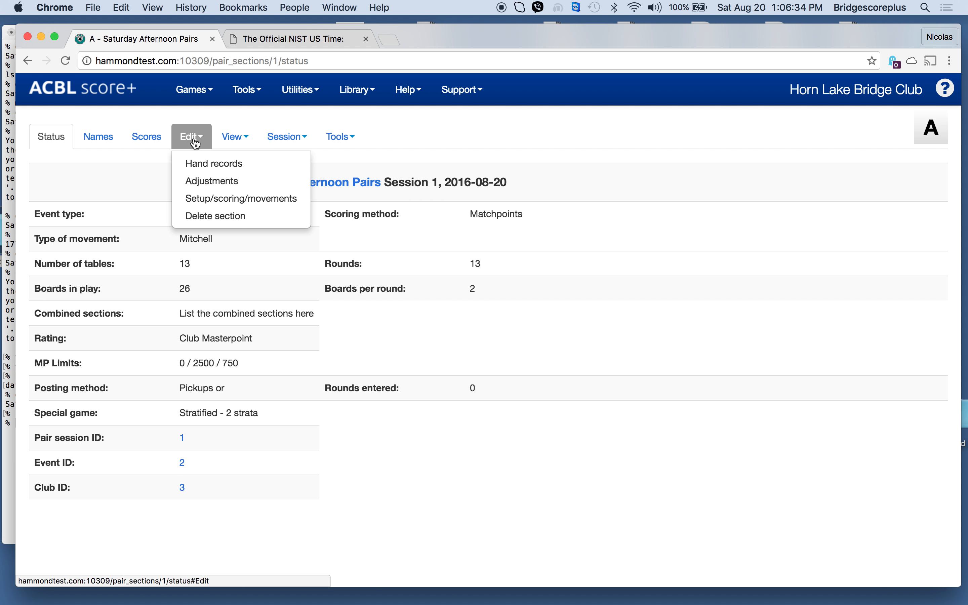
left_click(203, 197)
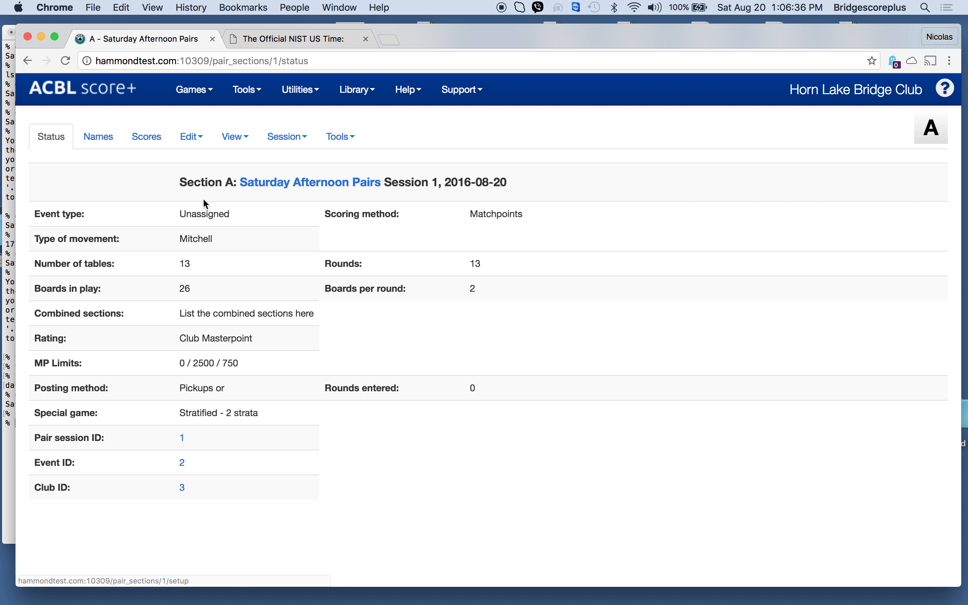
left_click(183, 355)
key("BackSpace")
type("0")
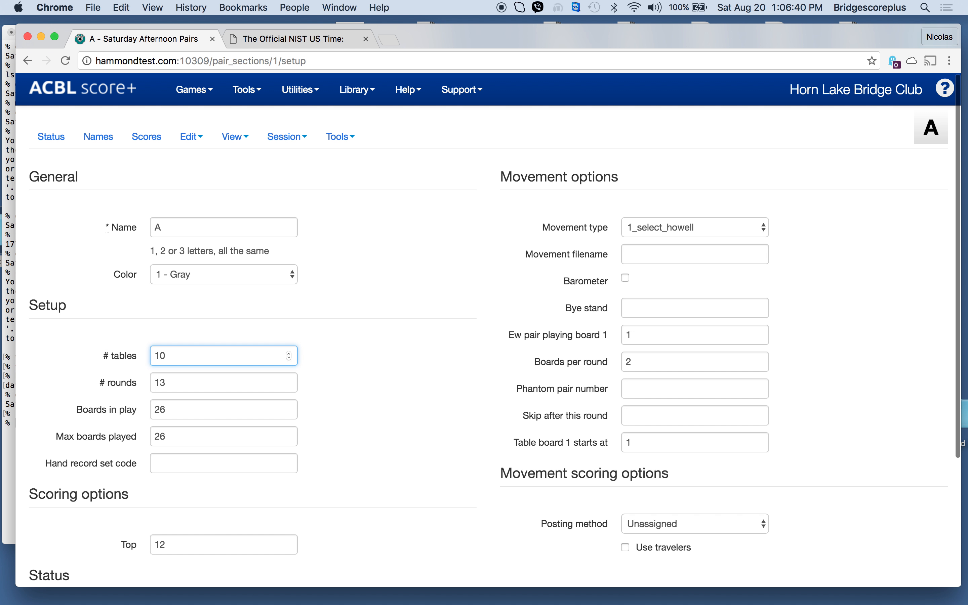
key("Tab")
type("9")
key("Tab")
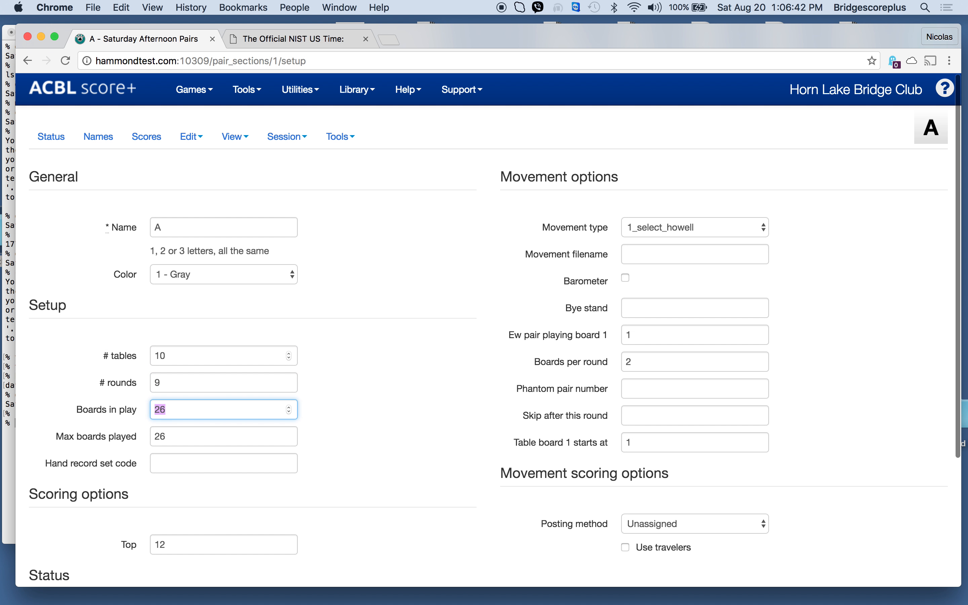
Step: Set boards in play and max boards played to 27 each, and the scoring top to 8
type("27")
key("Tab")
type("27")
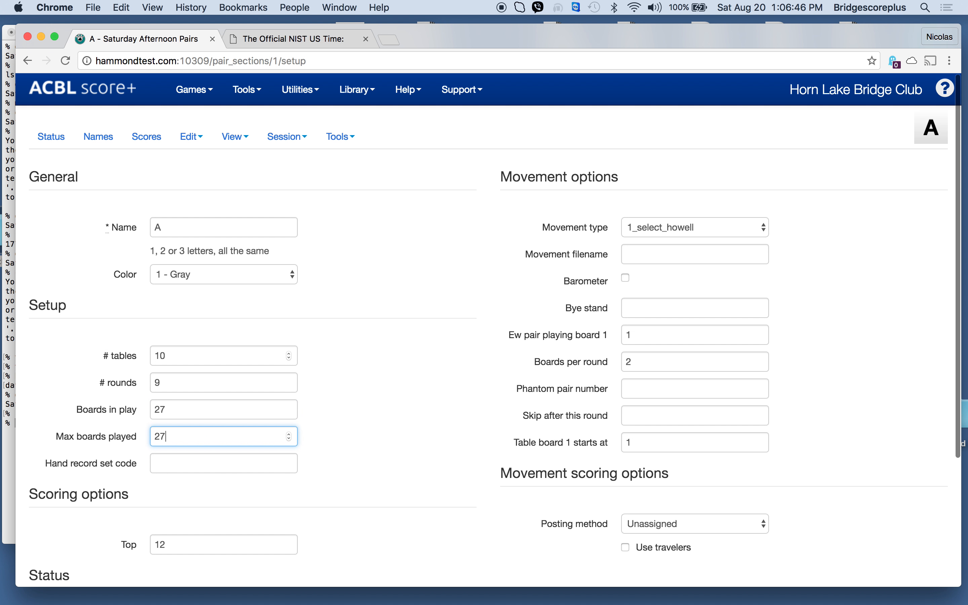
key("Tab")
key("Tab")
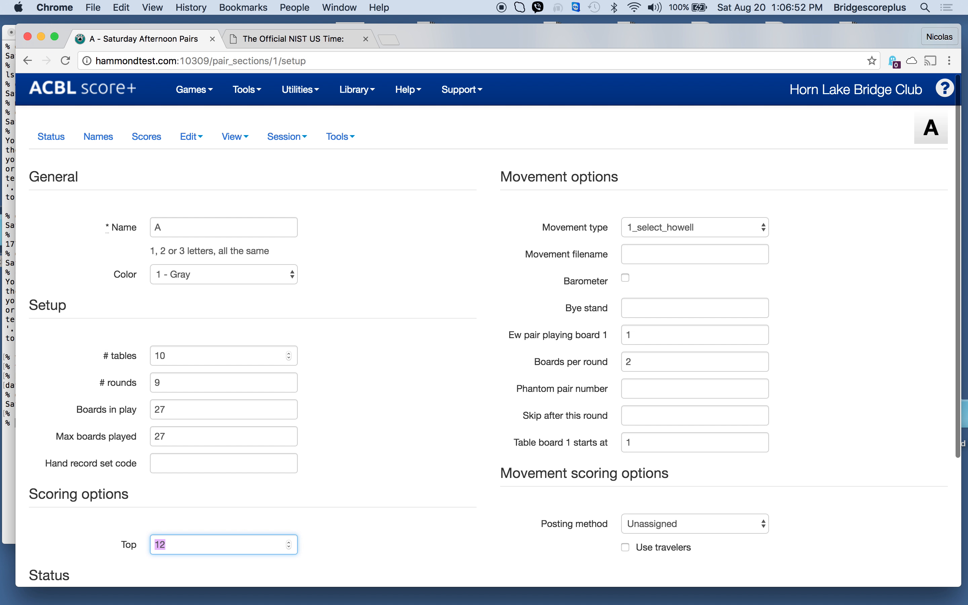
type("8")
key("Tab")
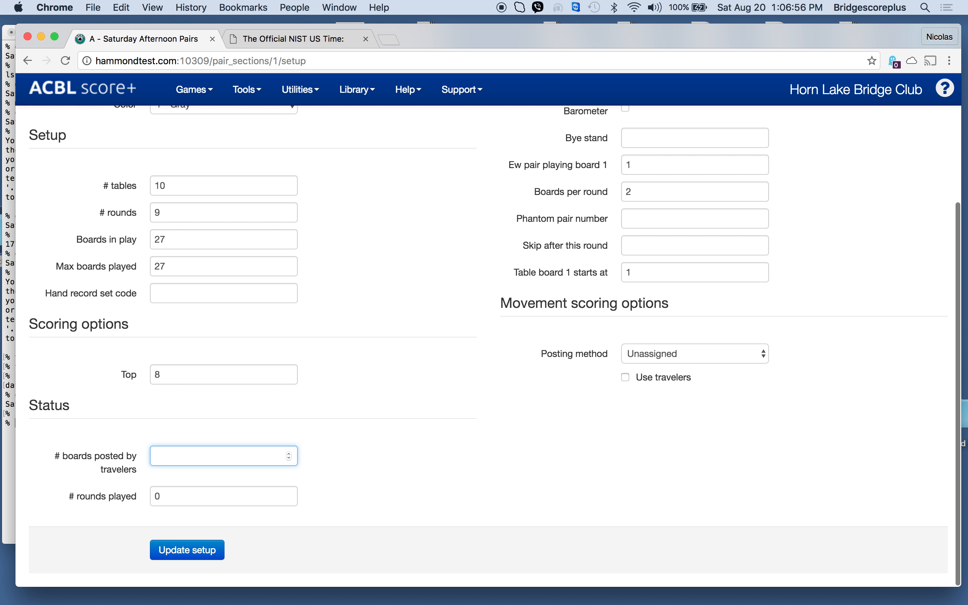
Step: Set the E-W pair playing board 1 to 7 and the boards per round to 3
scroll(414, 368, "up", 5)
left_click(654, 285)
key("BackSpace")
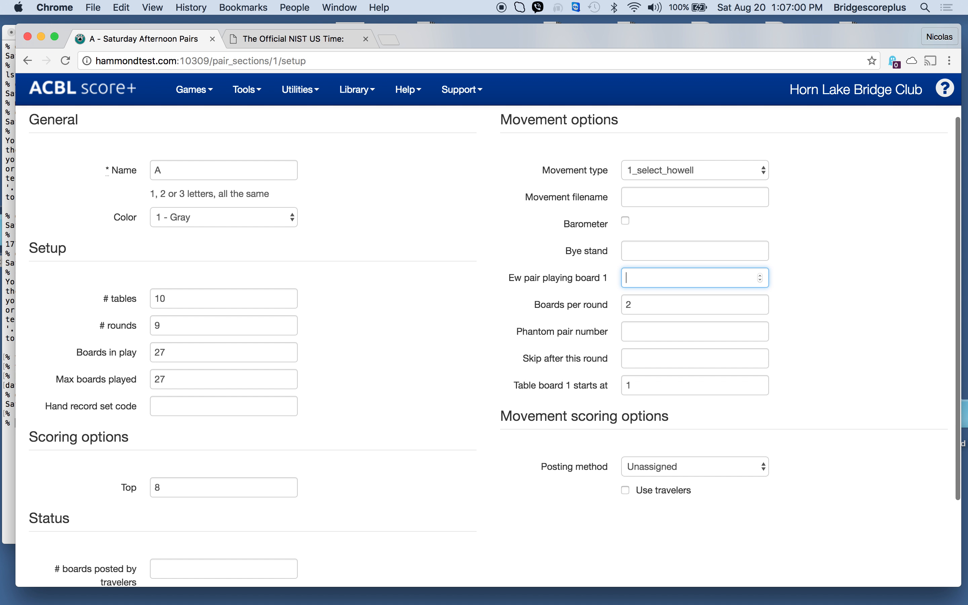
type("7")
left_click(647, 307)
key("BackSpace")
type("3")
Step: Set board 1 to start at table 4 with a skip after round 4, and update the section setup
left_click(646, 387)
key("BackSpace")
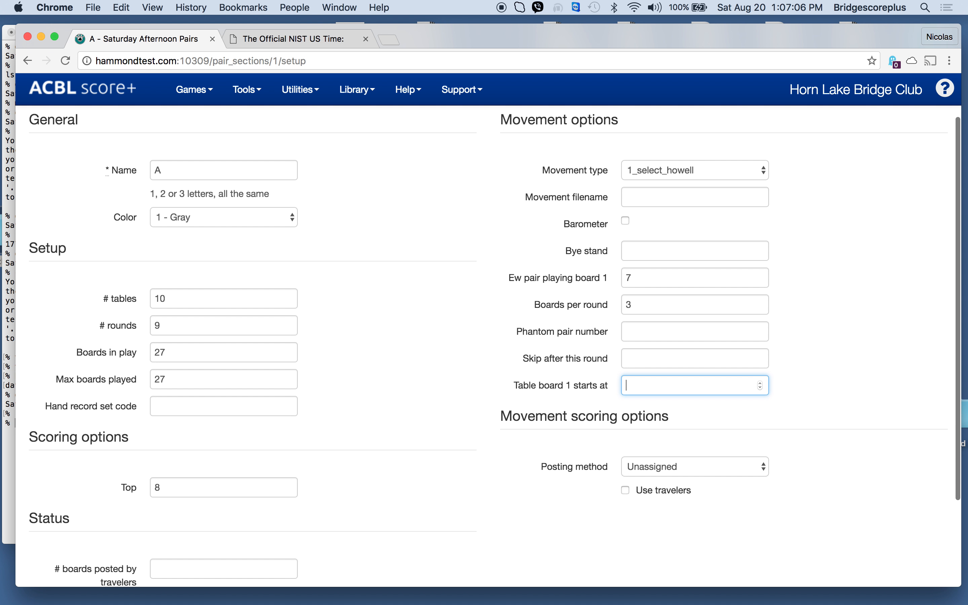
type("4")
left_click(644, 358)
type("4")
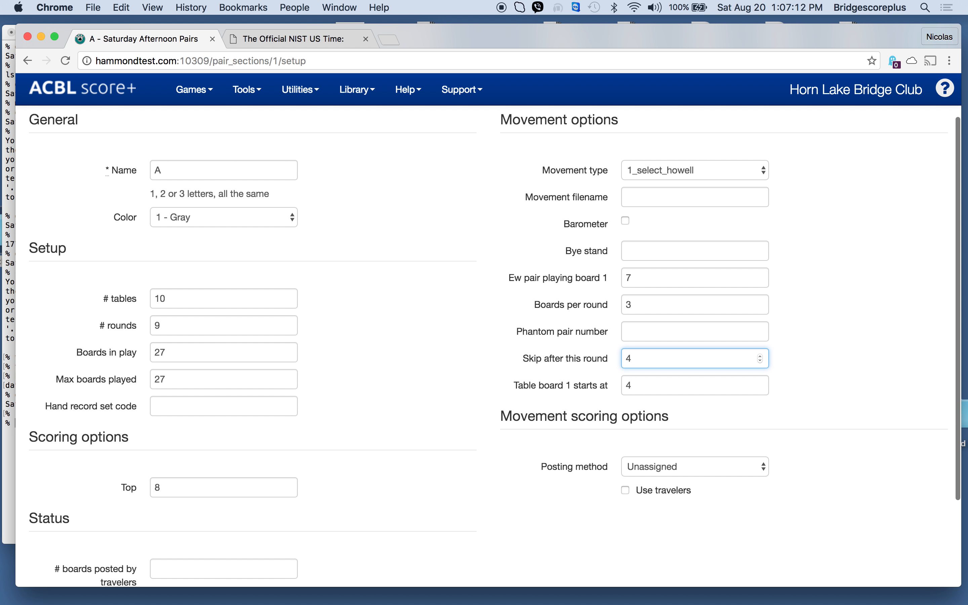
scroll(448, 368, "down", 5)
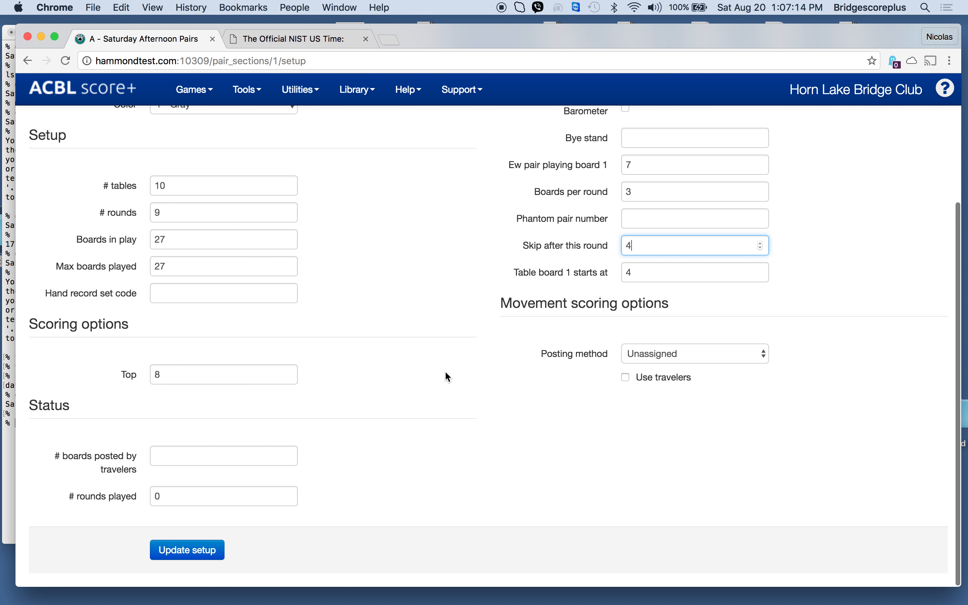
left_click(191, 549)
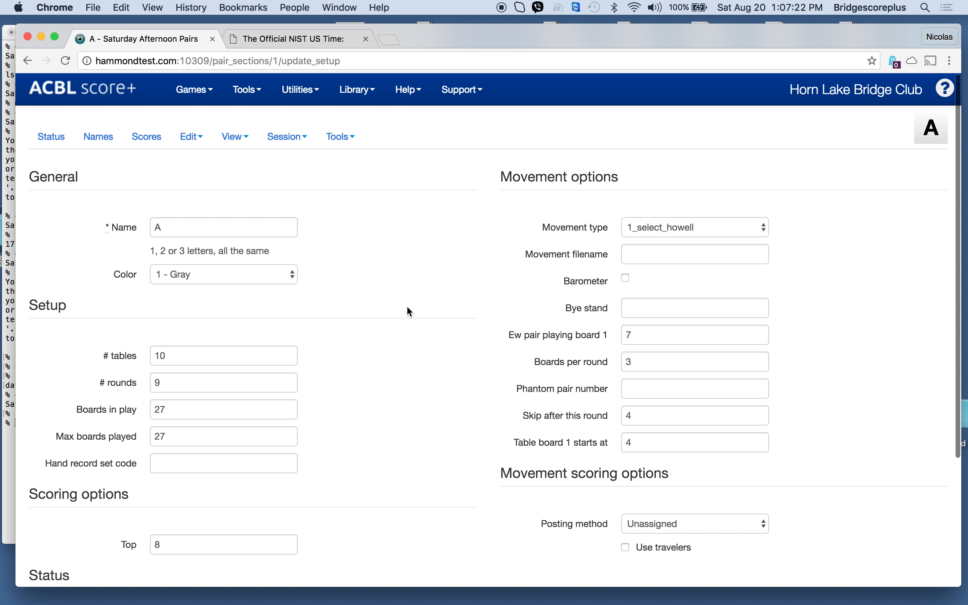
Step: On section A's names page, enter the first player of North-South pair 1 by choosing the matching ACBL member
left_click(107, 138)
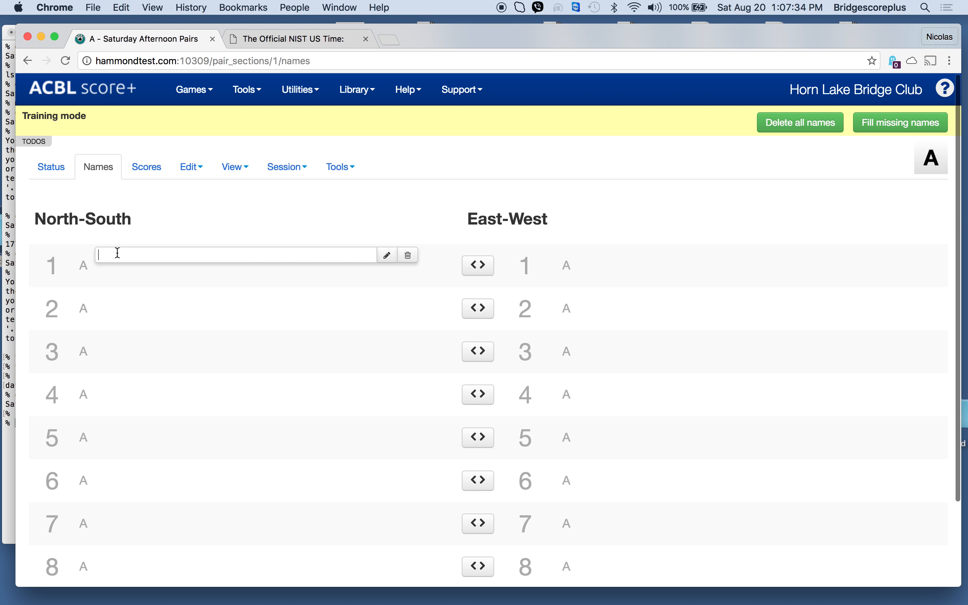
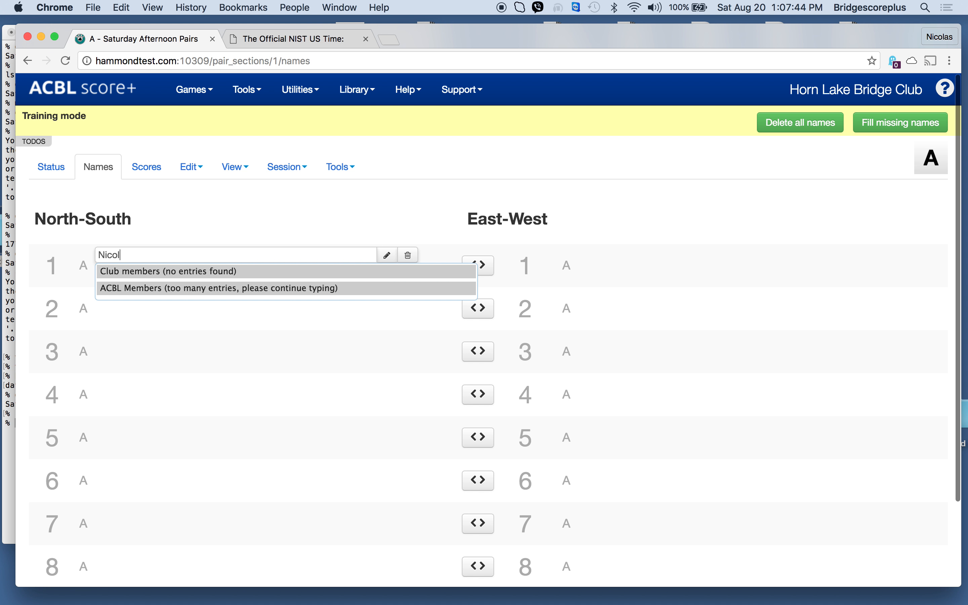
type("as Hamm")
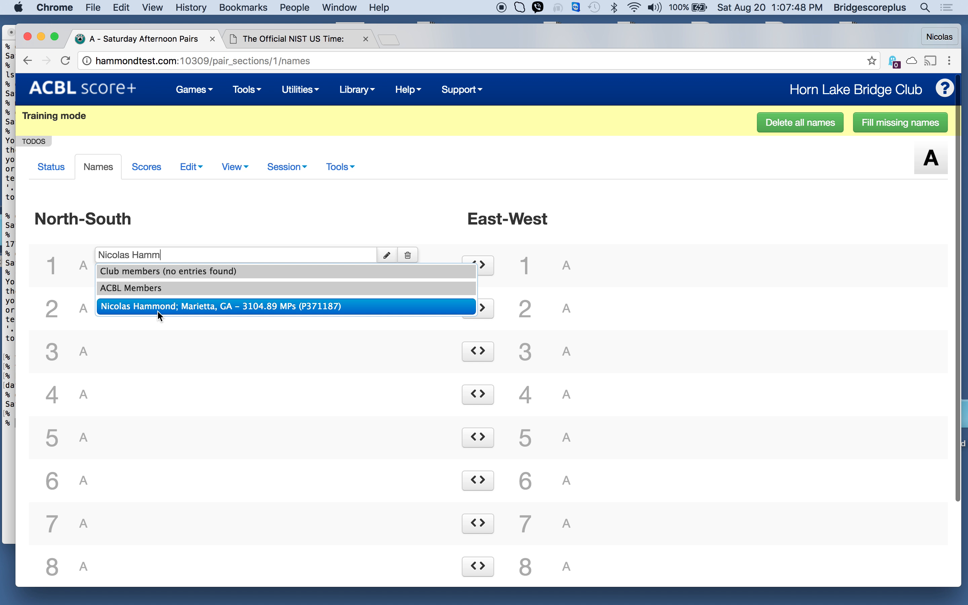
left_click(158, 309)
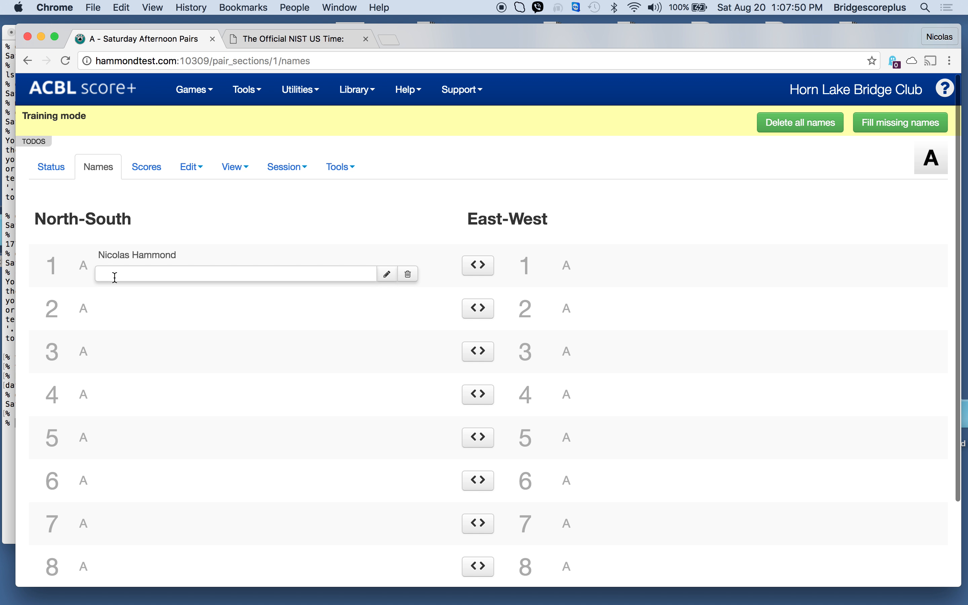
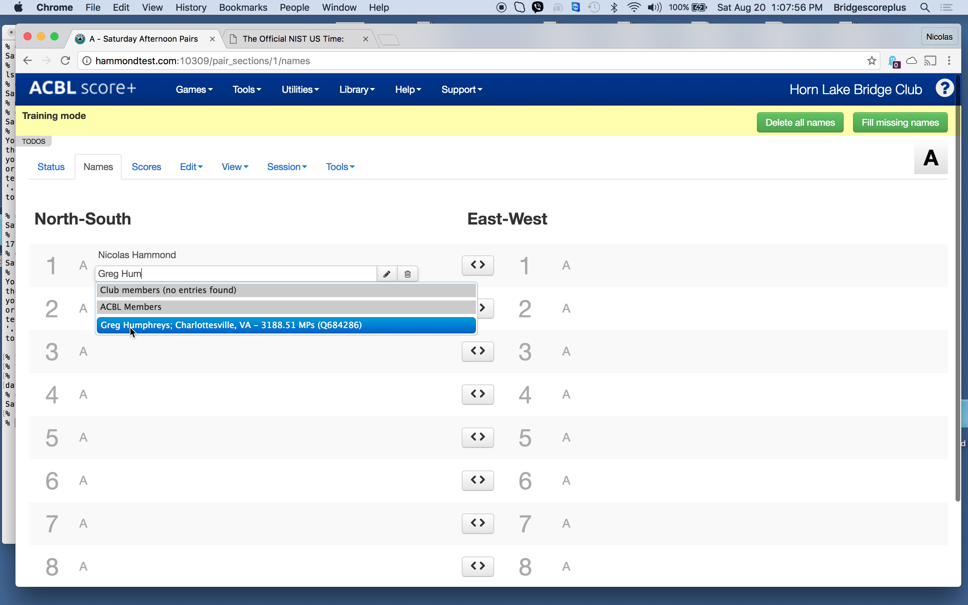
Step: Enter the second player of North-South pair 1 by choosing the matching ACBL member
left_click(133, 332)
key("Return")
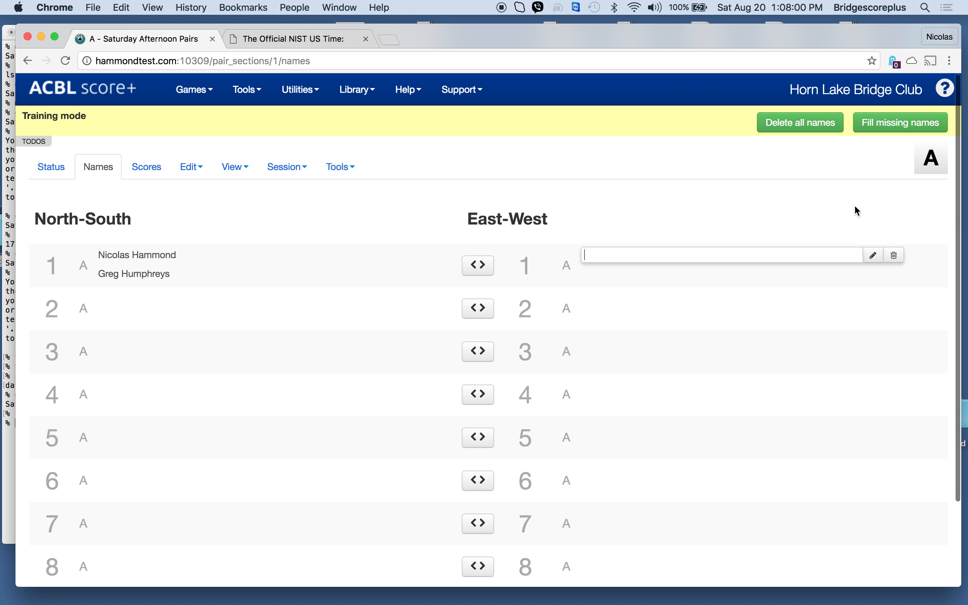
Step: Open the section's scores in a separate browser tab and fill in all missing player names automatically
right_click(160, 168)
left_click(216, 172)
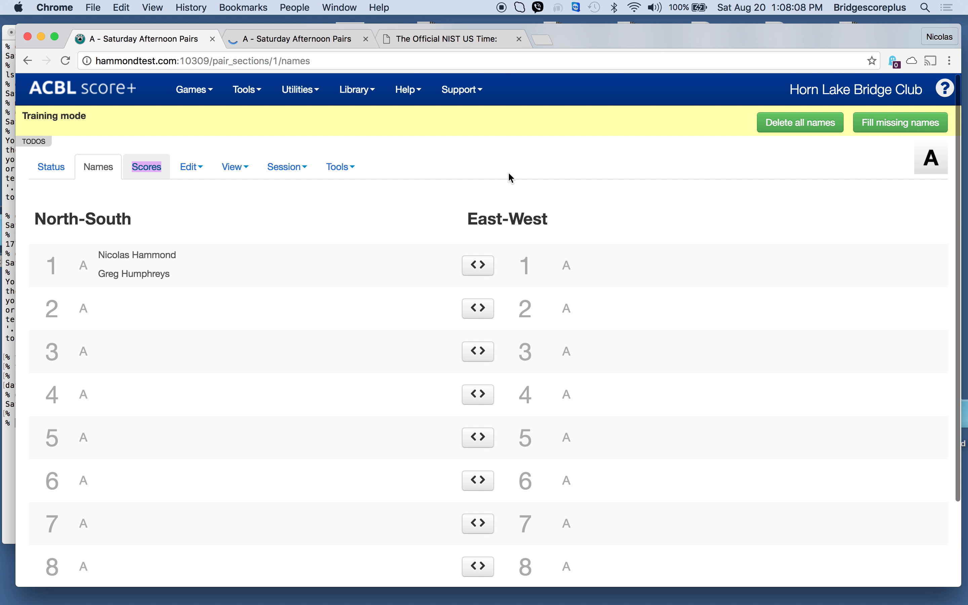
left_click(256, 90)
left_click(266, 252)
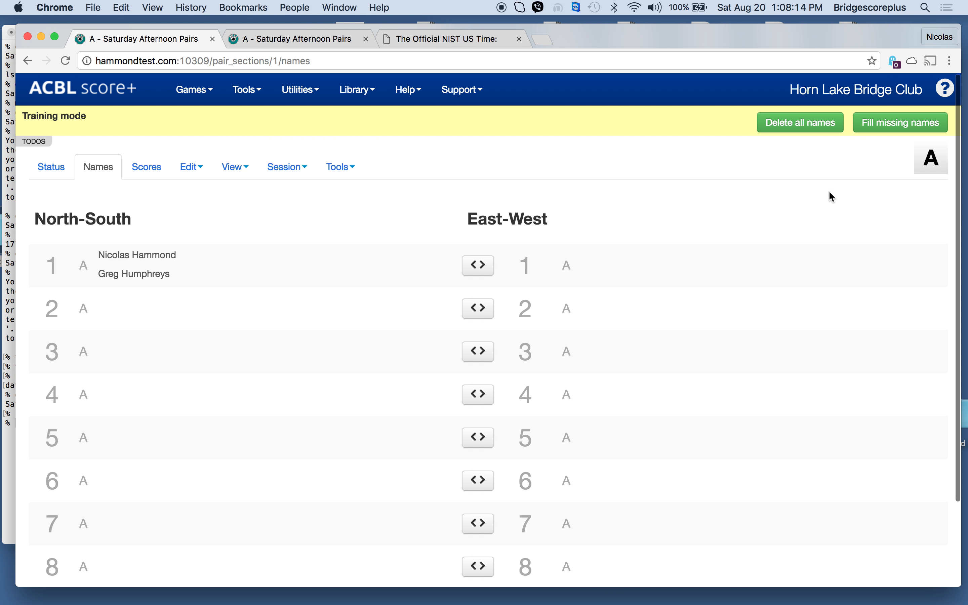
left_click(883, 128)
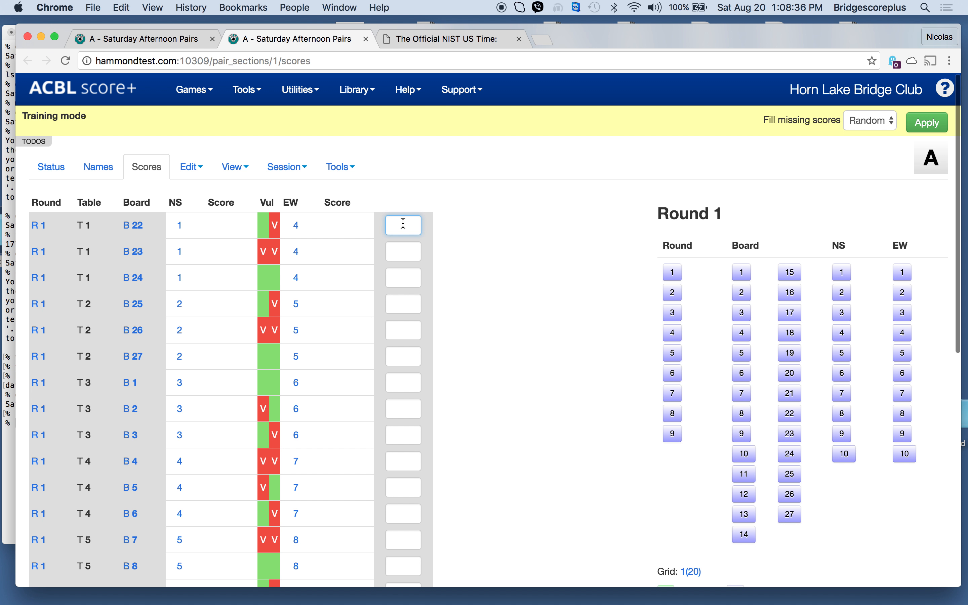
Step: Post the round 1, table 1 North-South scores: 500 on board 22, 100 on board 23 and 300 on board 24
type("0")
key("Return")
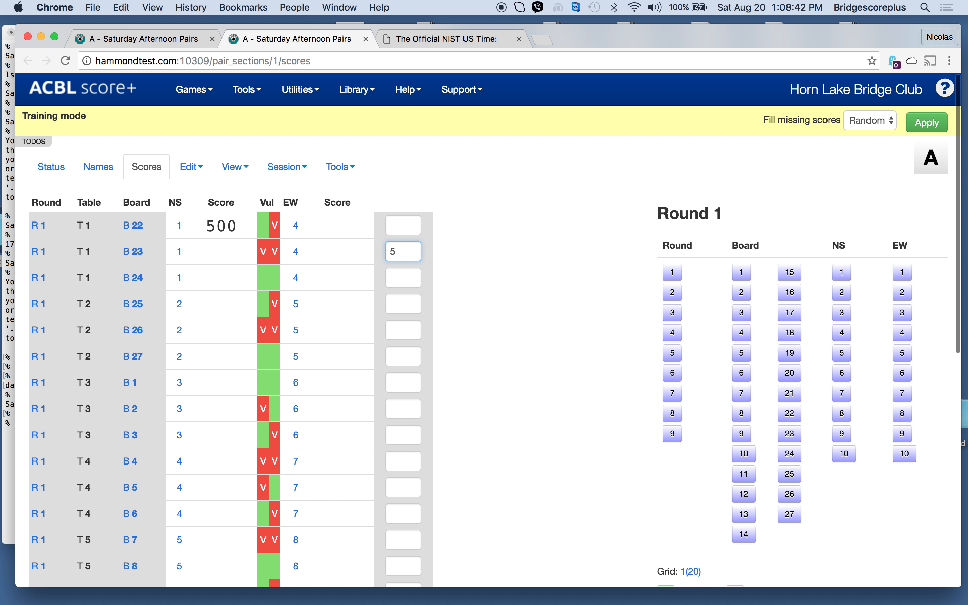
type("10")
key("Return")
type("30")
key("Return")
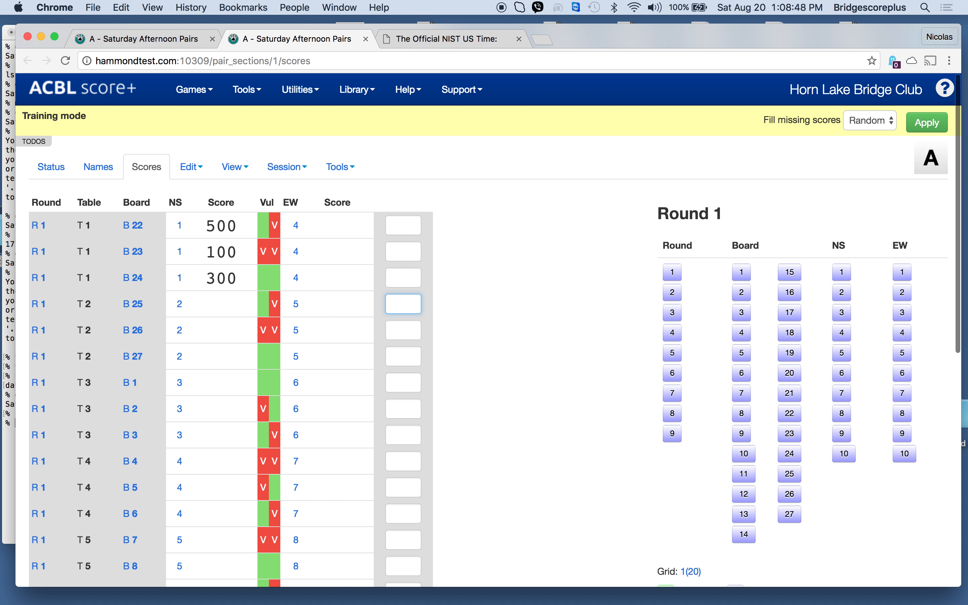
Step: Post round 1 North-South results of NP on board 25, AVE on board 26, AVE+ on board 27 and AVE- on board 1
key("Return")
type("a")
key("Return")
type("a+")
key("Return")
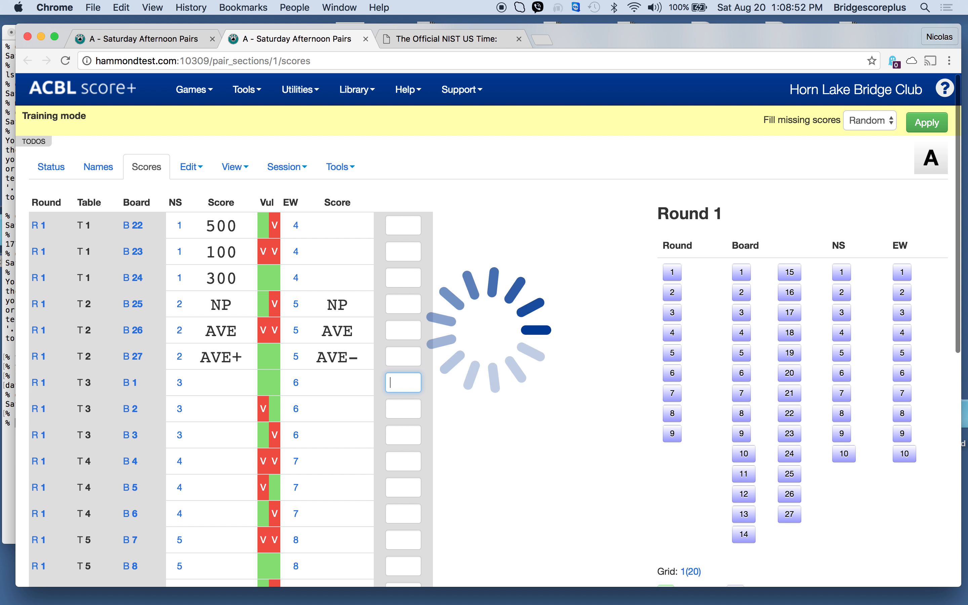
type("a-")
key("Return")
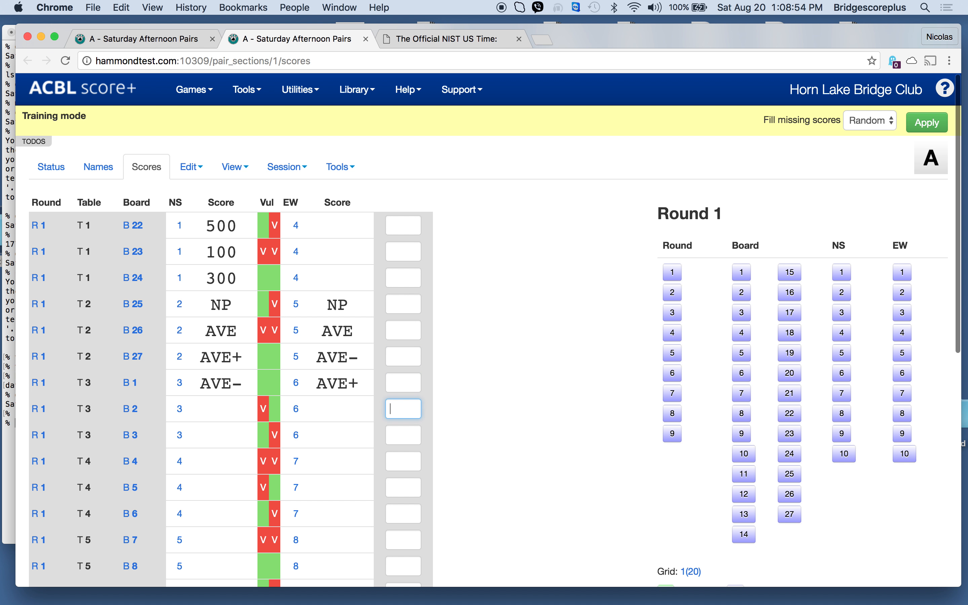
Step: Post a North-South score of 1000 on board 2 and fill all missing scores using the Random option
type("1000")
key("Return")
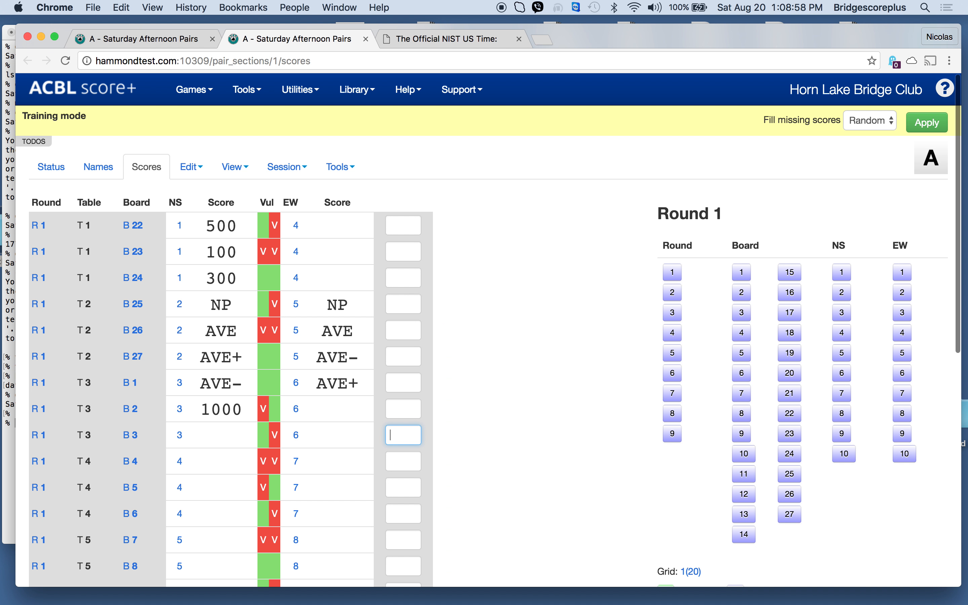
left_click(920, 128)
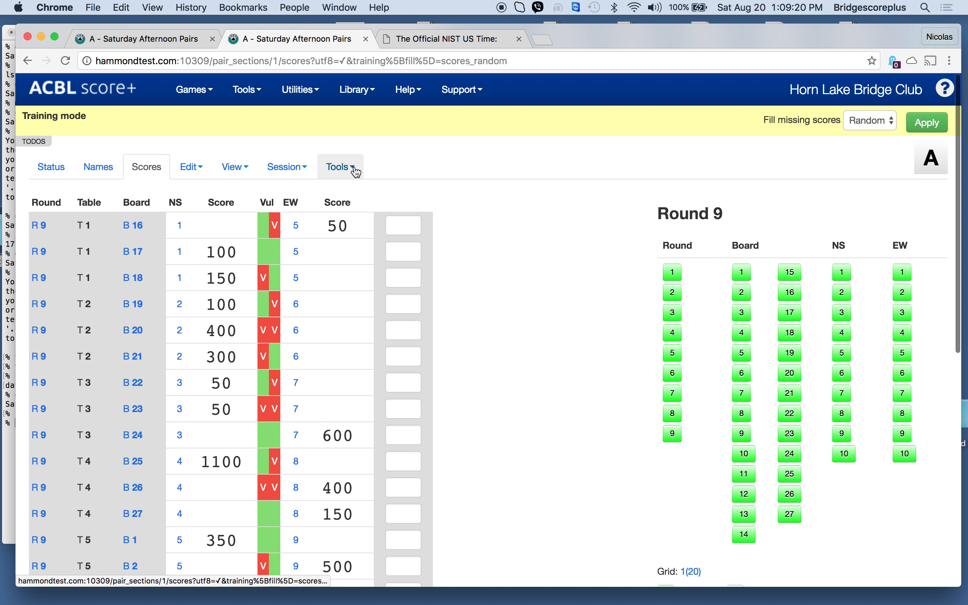
Step: Calculate the section's masterpoints and view its results with the North-South pairs sorted by percentage, highest first
left_click(341, 166)
left_click(359, 195)
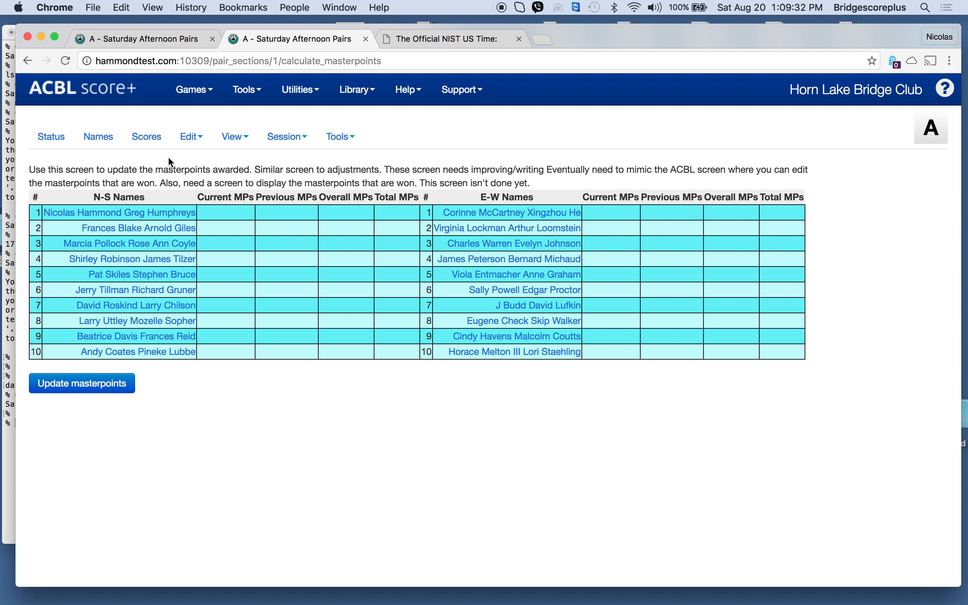
left_click(232, 136)
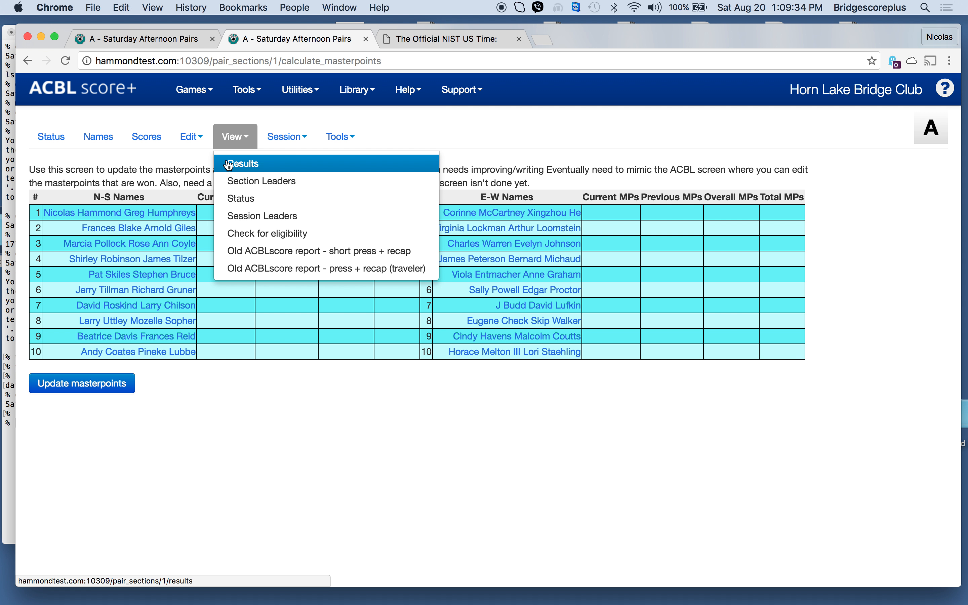
left_click(230, 162)
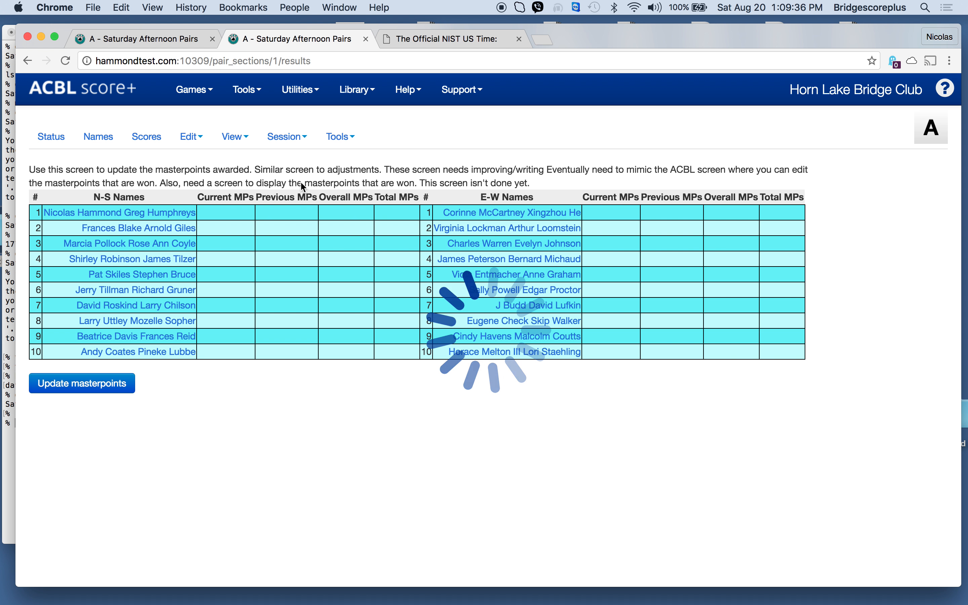
scroll(519, 325, "down", 4)
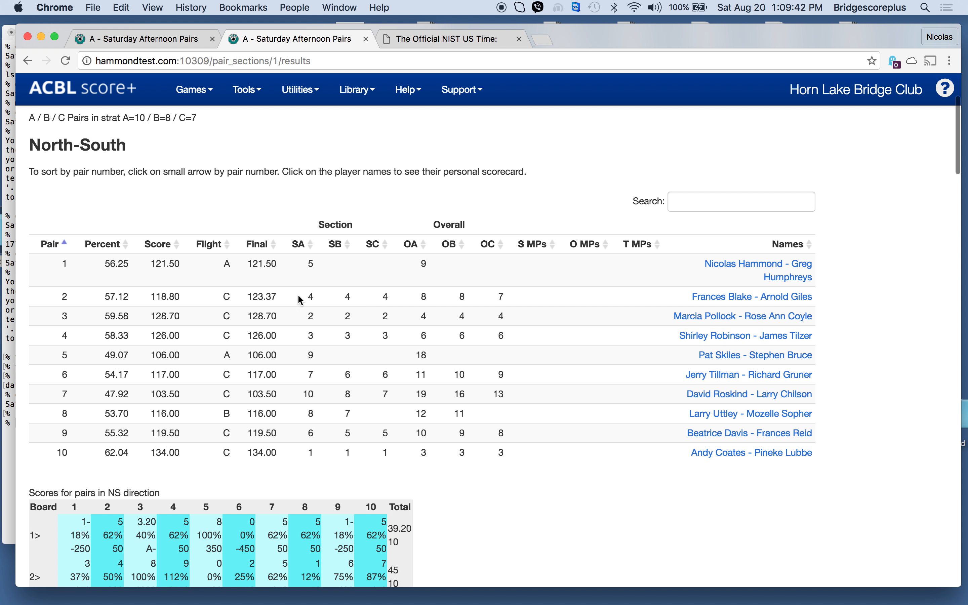
left_click(126, 245)
left_click(127, 245)
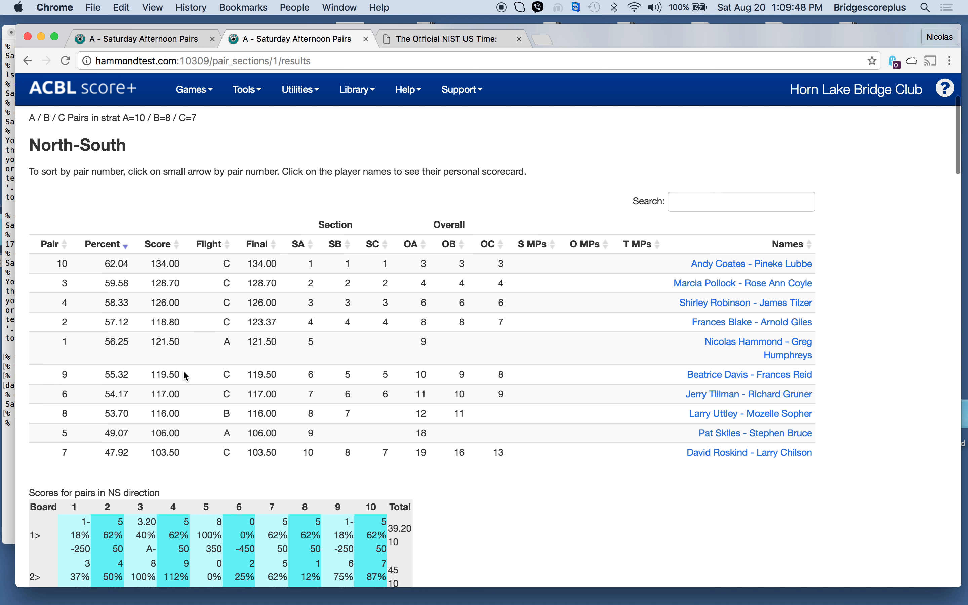
Step: Examine the North-South and East-West rankings and the board-by-board scores in the section results
scroll(469, 490, "down", 5)
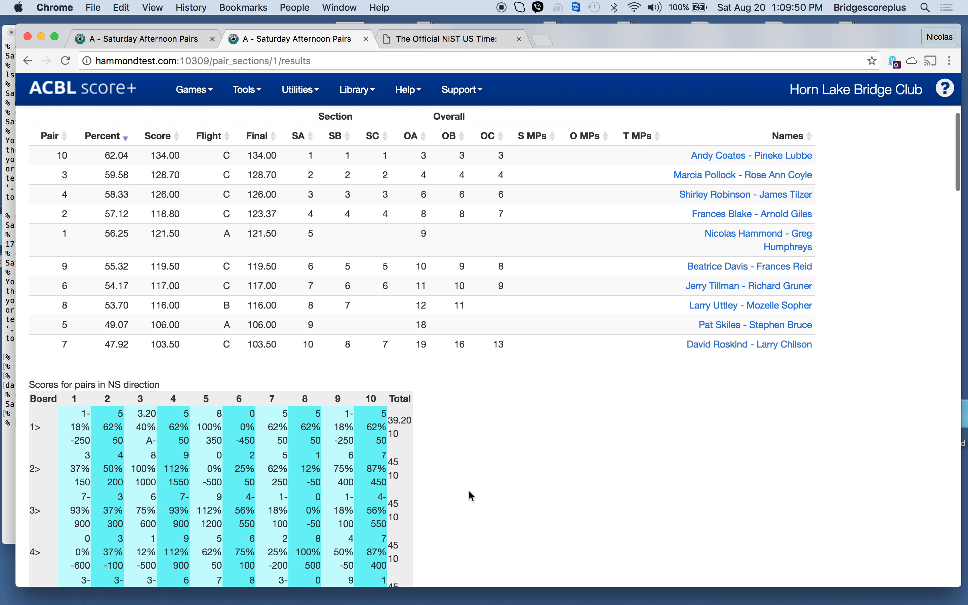
scroll(469, 492, "down", 20)
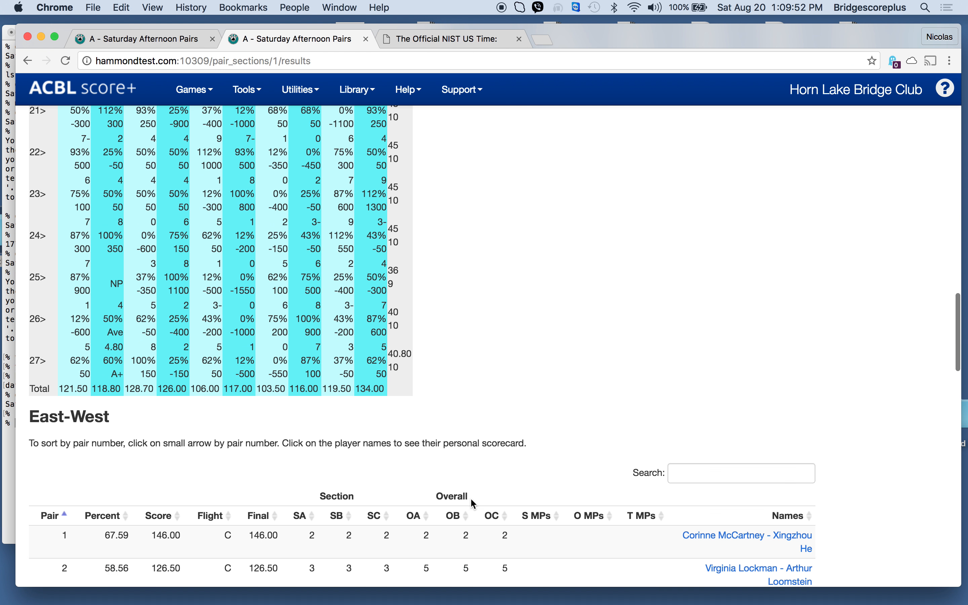
scroll(473, 504, "down", 20)
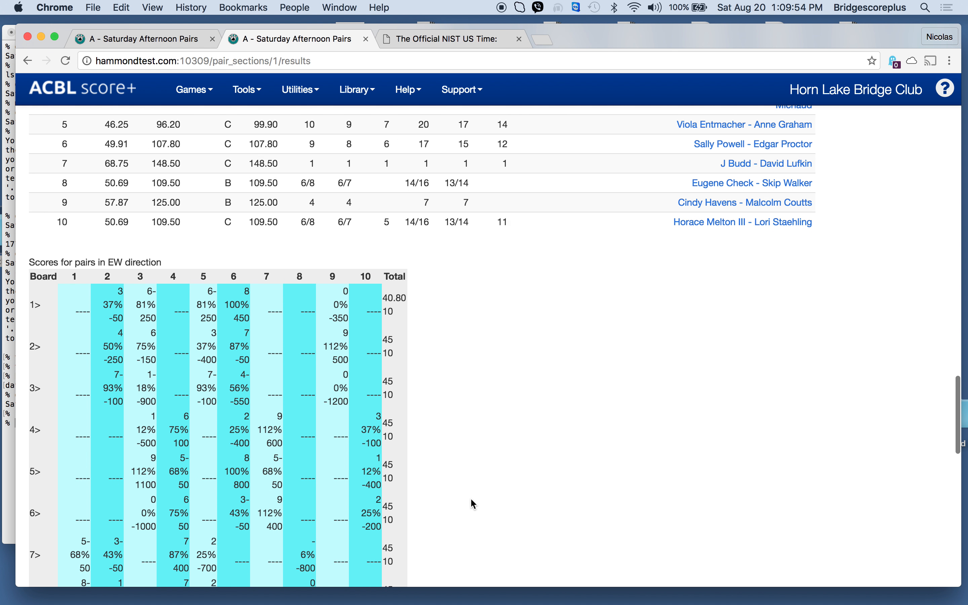
scroll(471, 500, "up", 20)
scroll(472, 499, "down", 7)
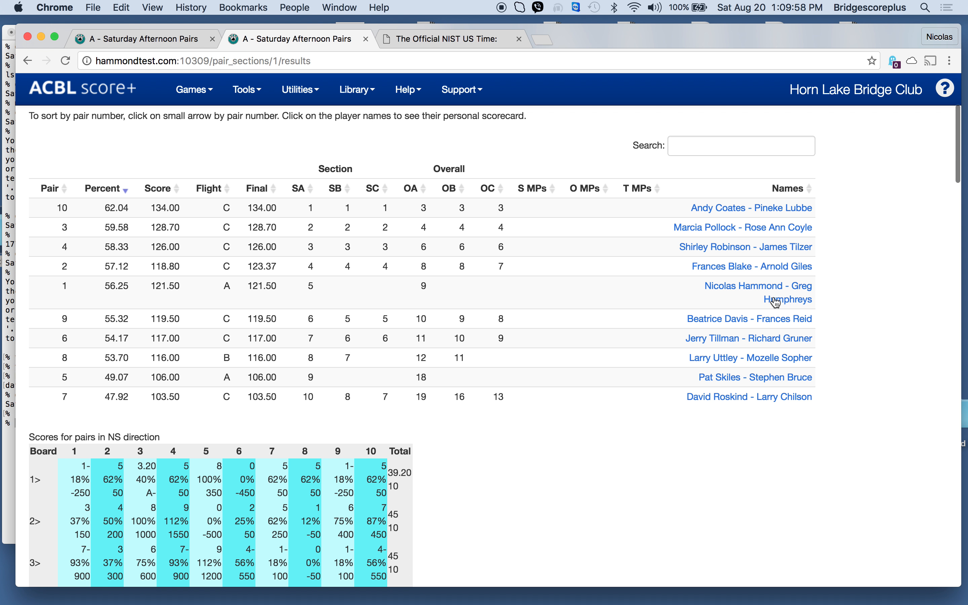
scroll(344, 286, "up", 5)
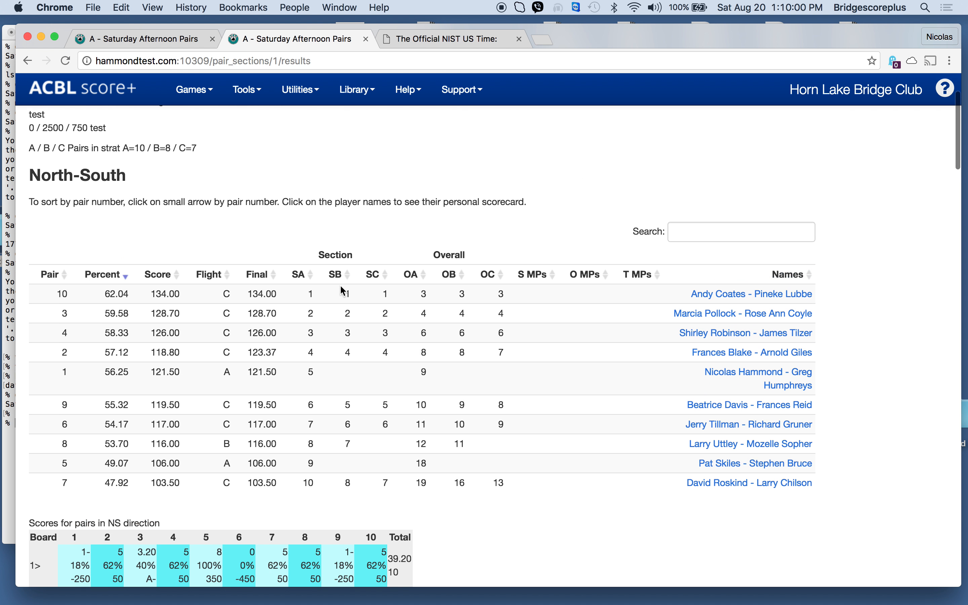
scroll(214, 220, "up", 5)
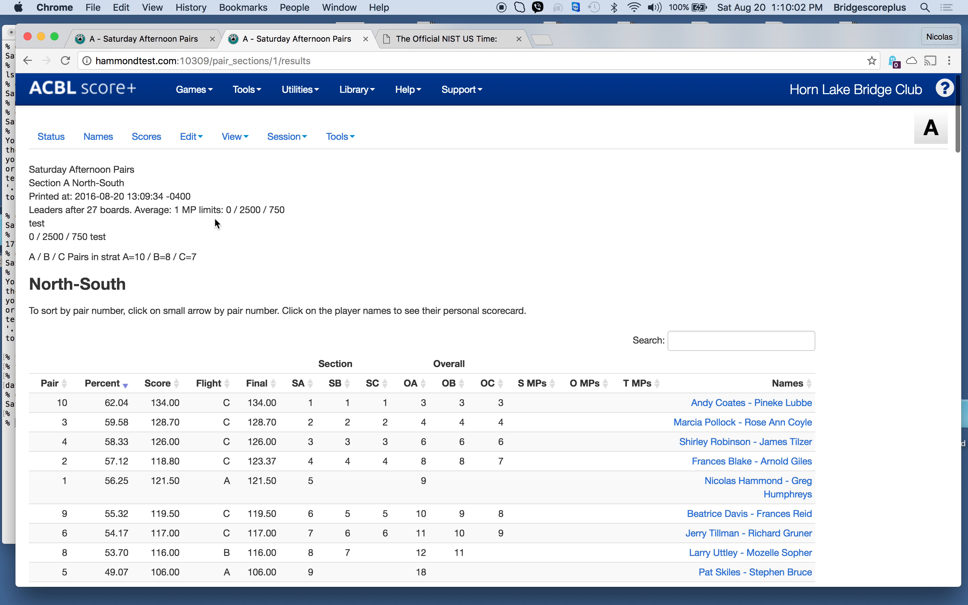
Step: Show the scores of North-South pair 1 and set its round 2 score on board 1 to 800
left_click(136, 136)
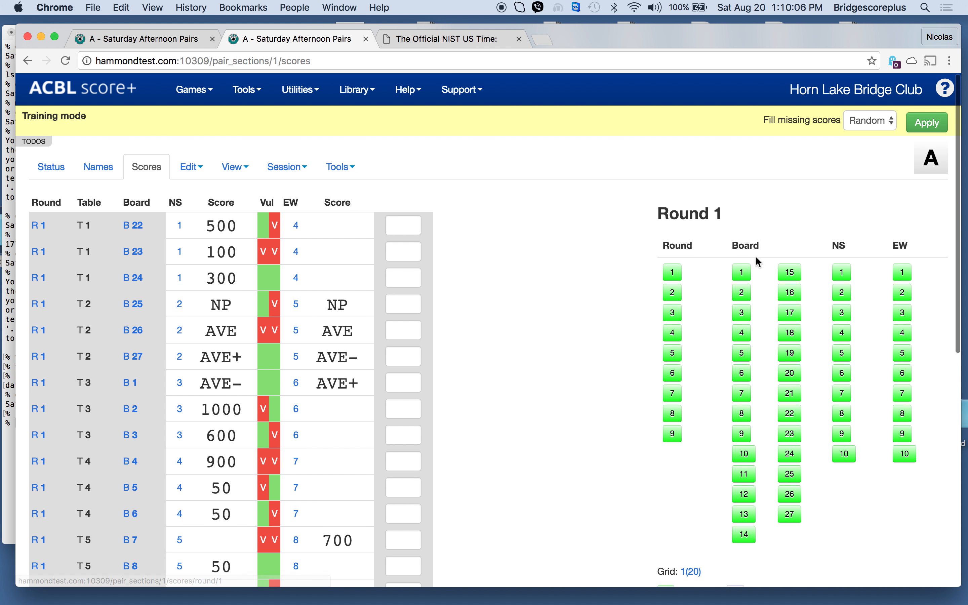
left_click(850, 272)
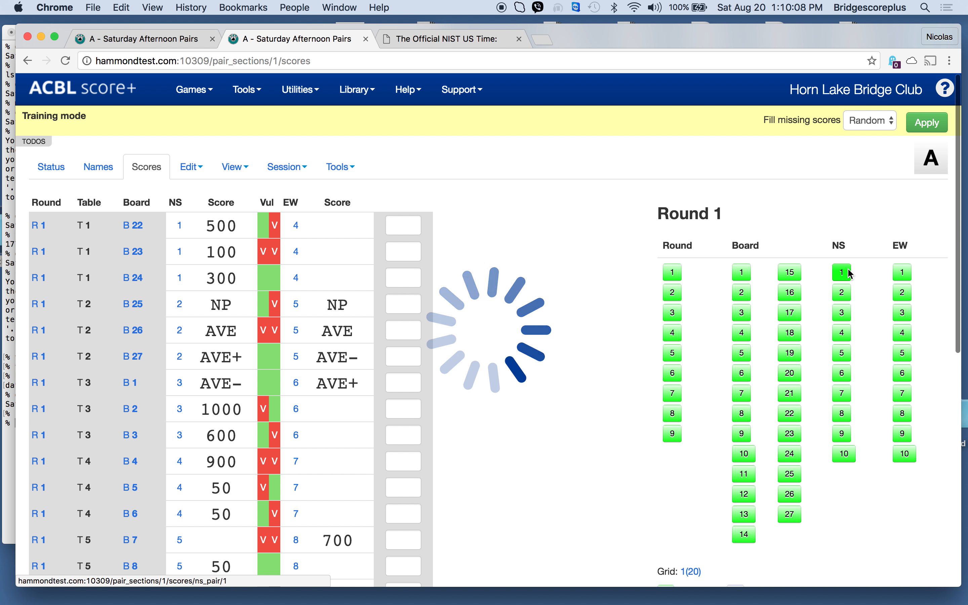
left_click(415, 309)
type("800")
key("Return")
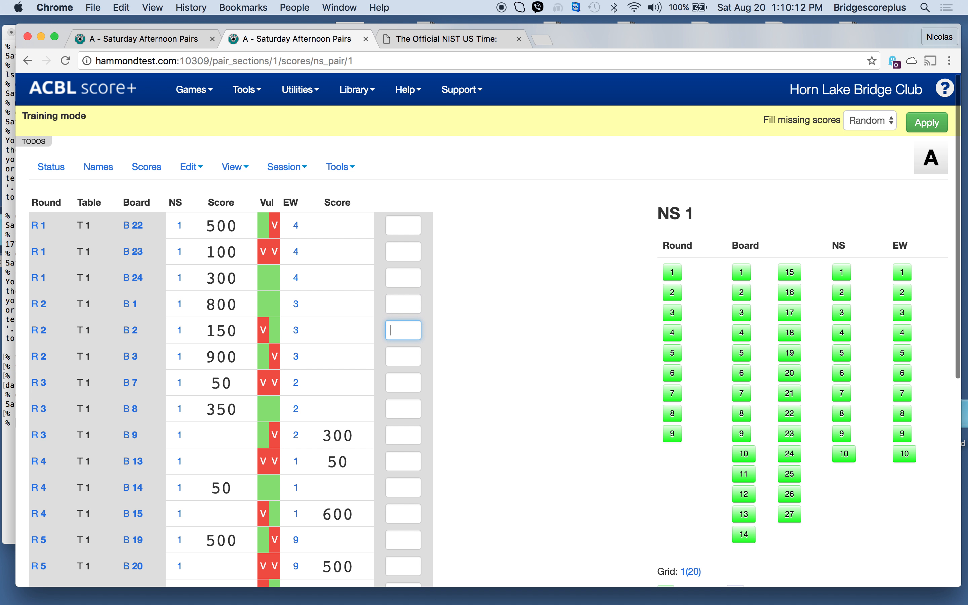
Step: Set North-South pair 1's round 4 scores on boards 13 and 14 to 800 each
left_click(400, 455)
type("800")
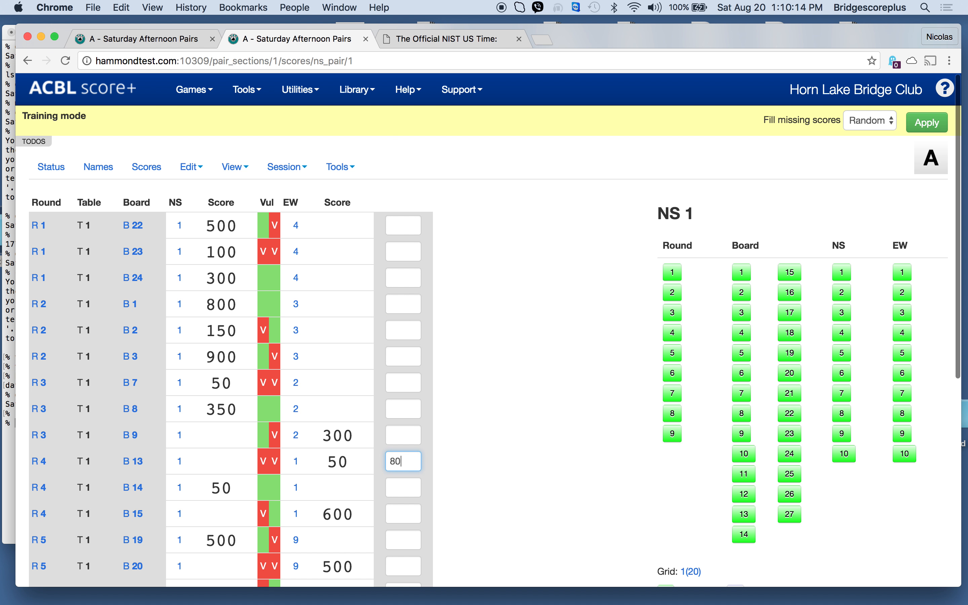
key("Return")
type("800")
key("Return")
Step: Set North-South pair 1's round 6 score on board 27 and one more score further down the list to 1000 each
scroll(390, 496, "down", 5)
left_click(401, 461)
type("1000")
key("Return")
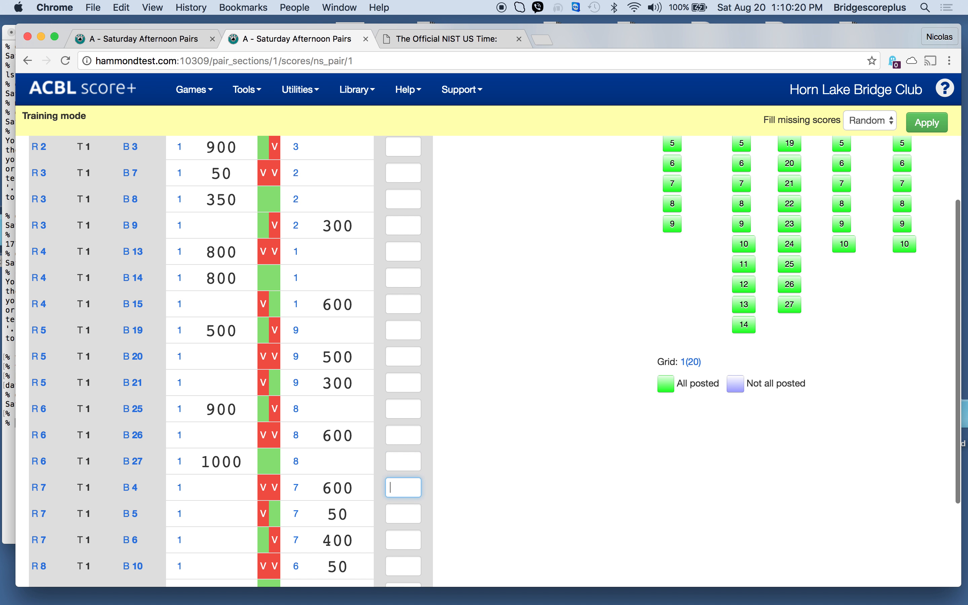
scroll(389, 493, "down", 3)
left_click(404, 494)
type("1000")
key("Return")
scroll(506, 344, "up", 10)
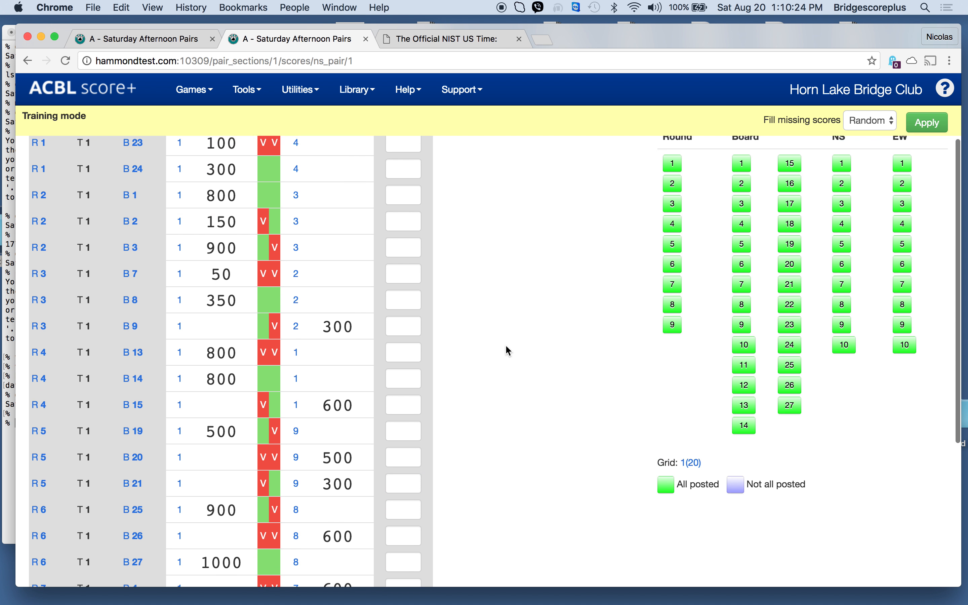
Step: Calculate the section's masterpoints again and open the section results
left_click(351, 177)
left_click(352, 195)
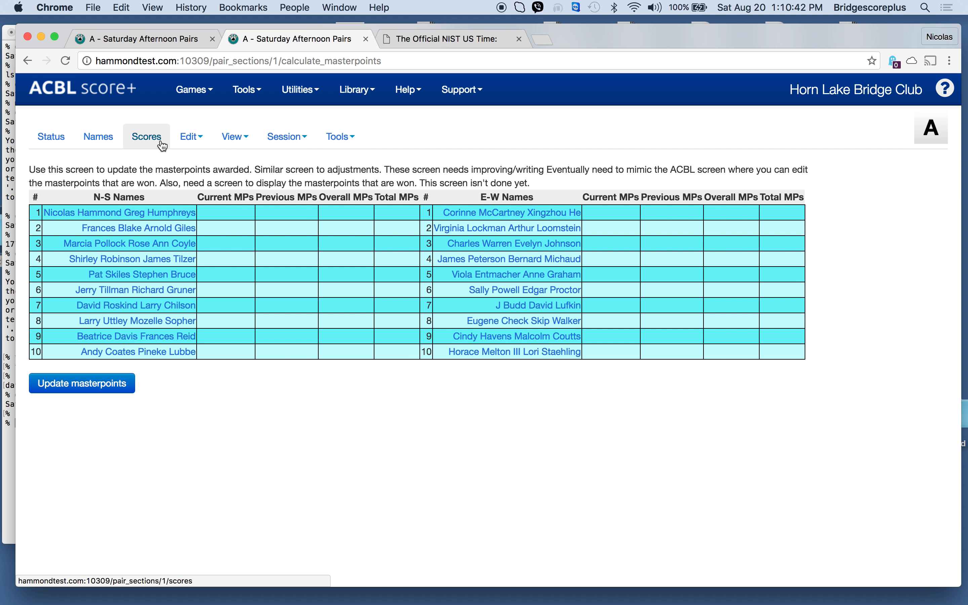
left_click(189, 138)
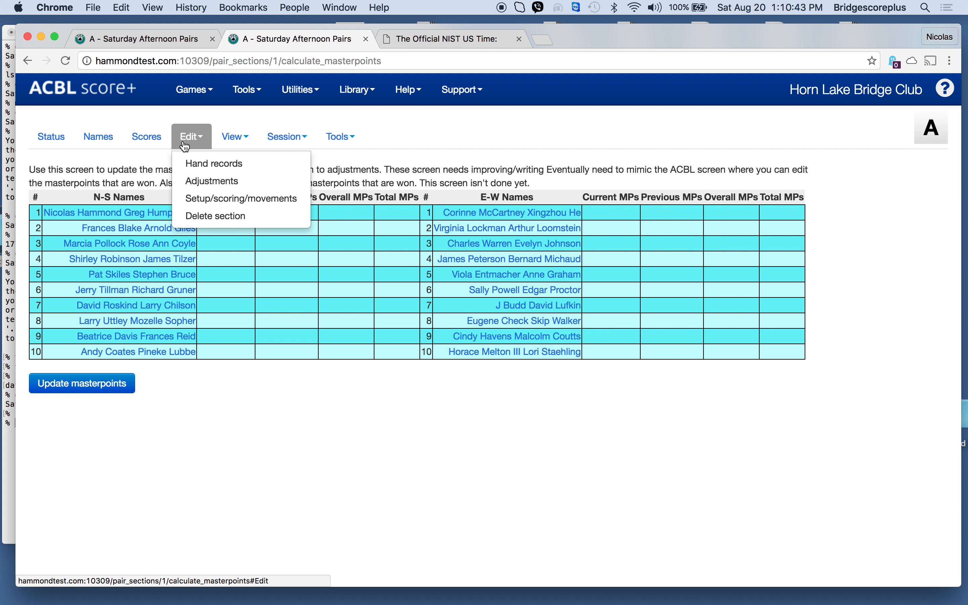
left_click(226, 148)
left_click(237, 160)
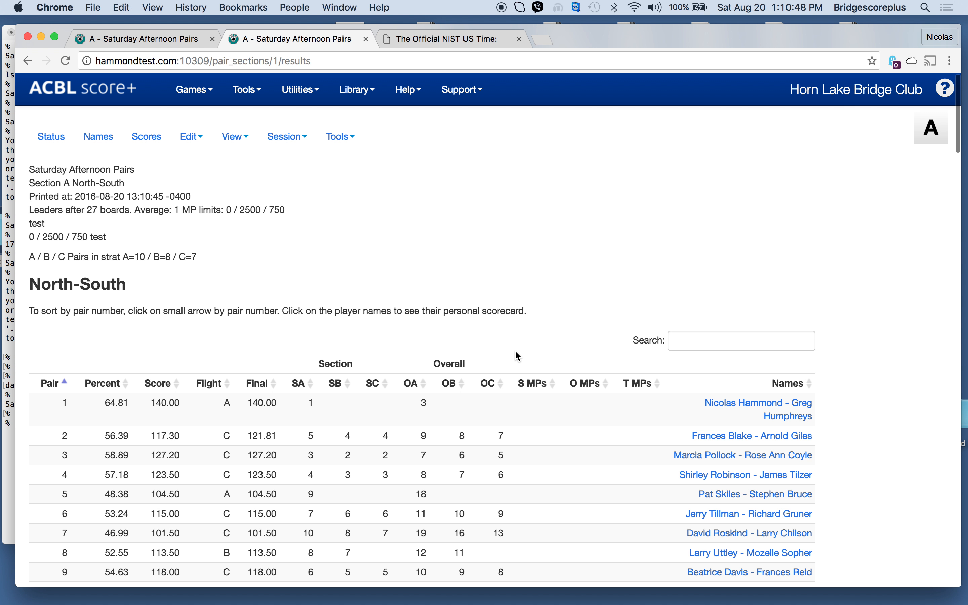
Step: Examine the recalculated North-South rankings and board scores in section A, and highlight the word "test" in the results header
scroll(516, 352, "down", 3)
scroll(514, 349, "down", 15)
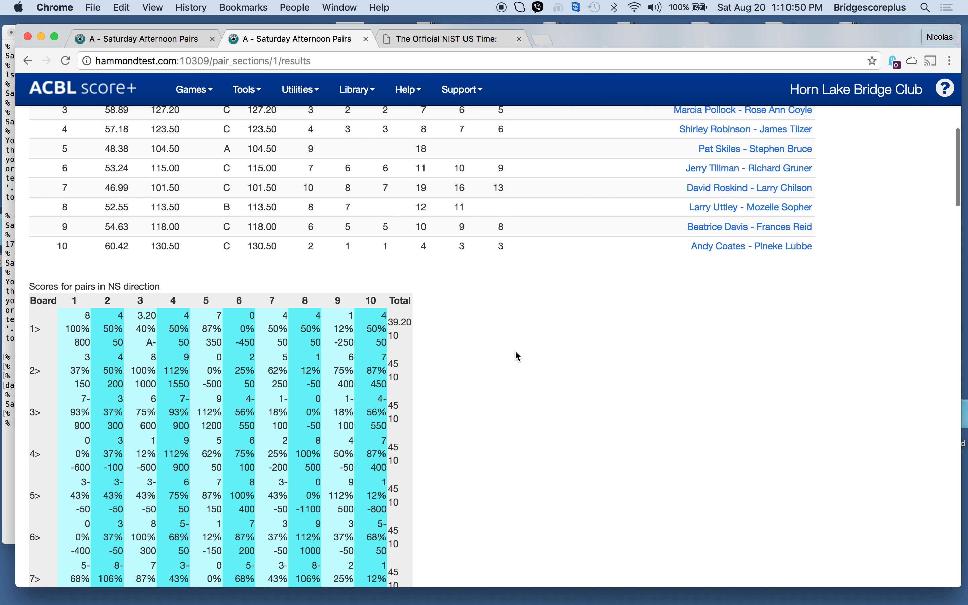
scroll(514, 349, "up", 13)
scroll(514, 349, "up", 4)
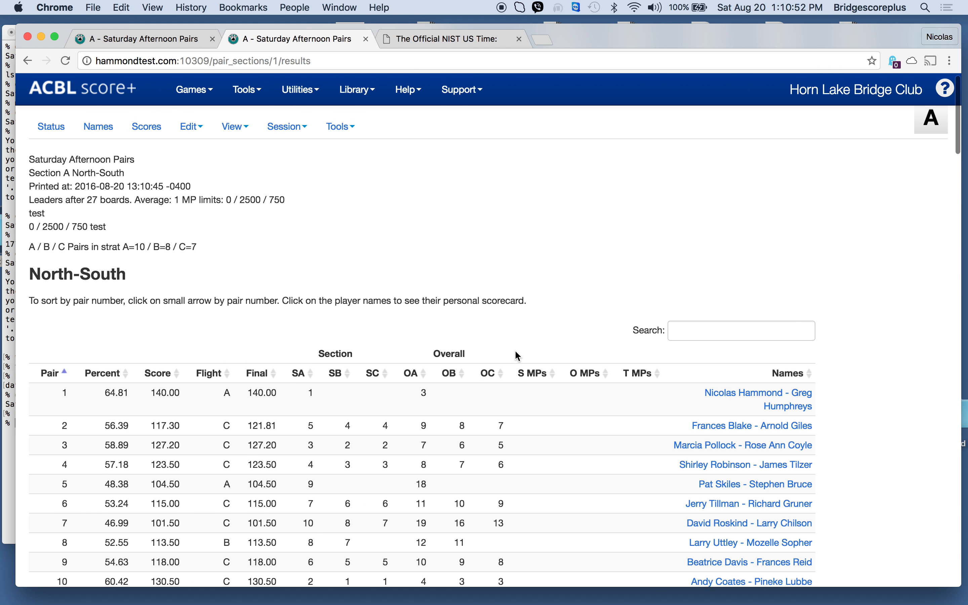
scroll(514, 349, "down", 3)
scroll(515, 353, "down", 8)
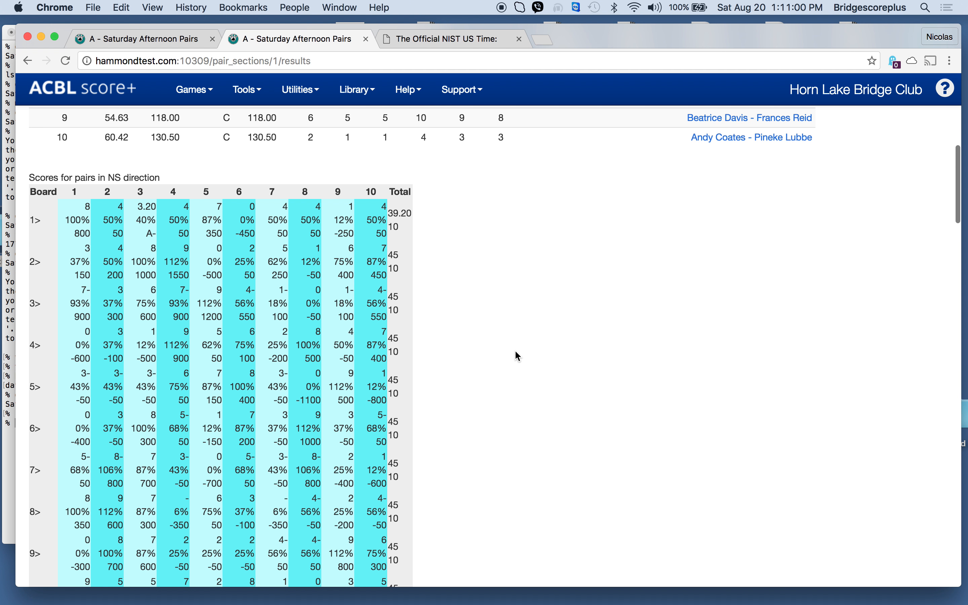
scroll(518, 356, "up", 10)
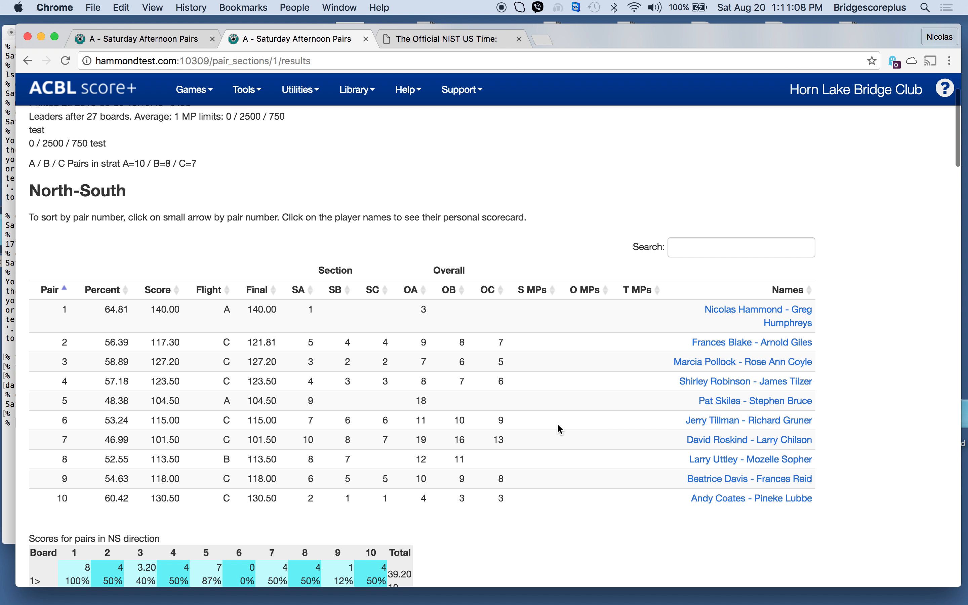
scroll(558, 425, "up", 5)
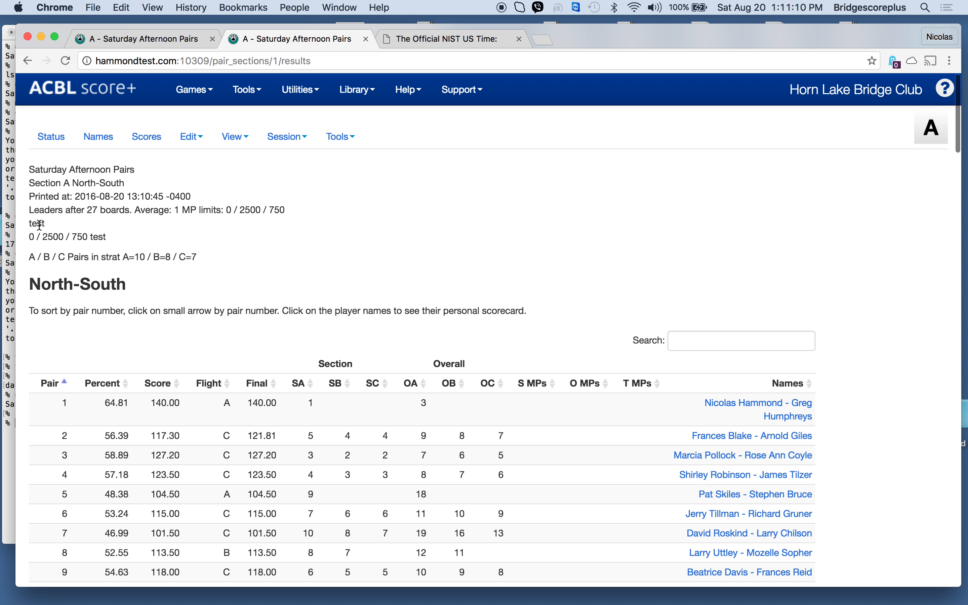
double_click(37, 226)
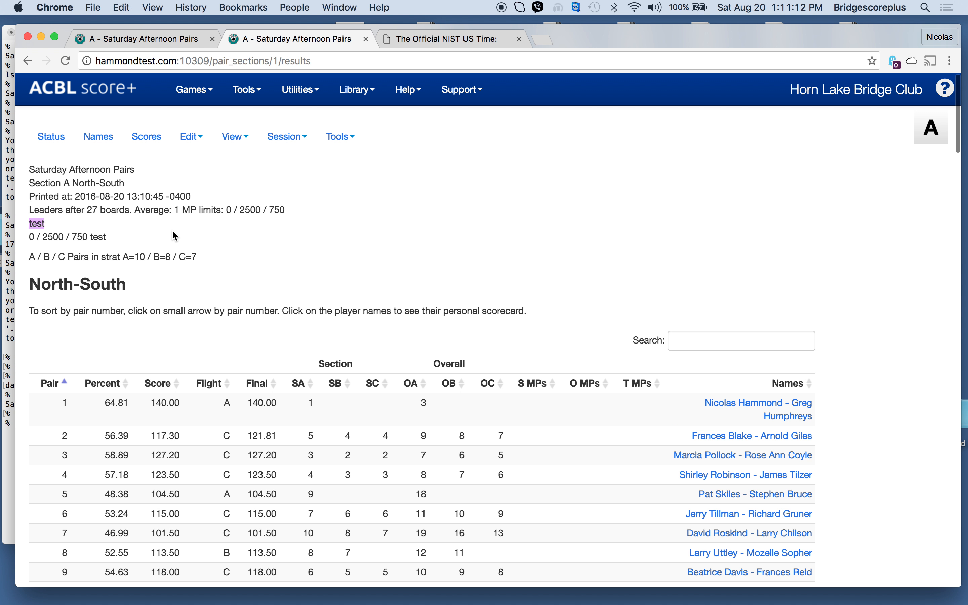